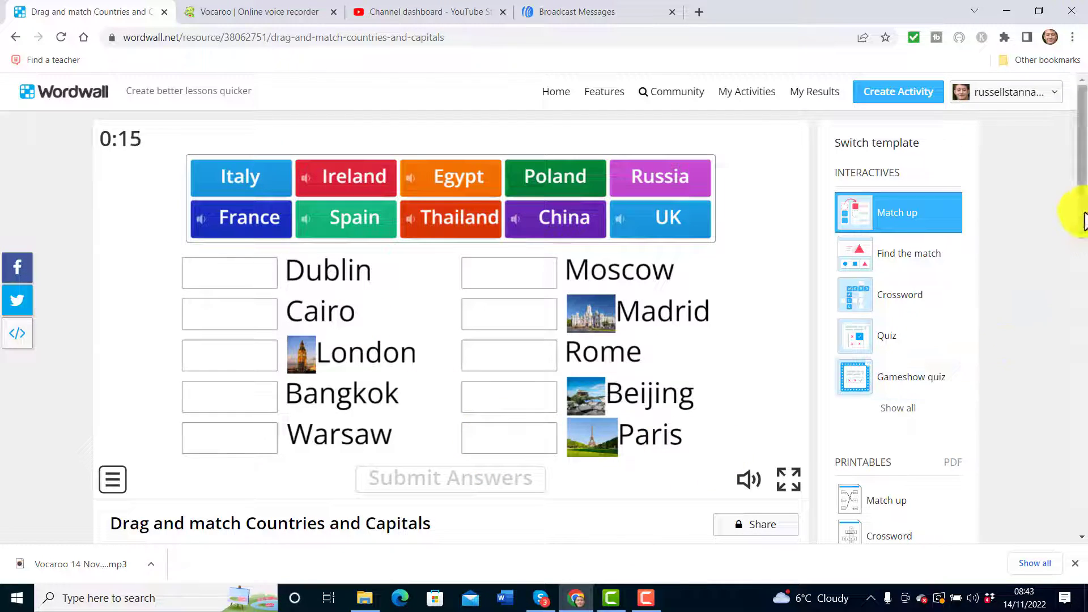
Open the countries and capitals activity's content for editing and generate an English (GB) male voice sound for the Italy keyword.
scroll(1081, 208, "down", 2)
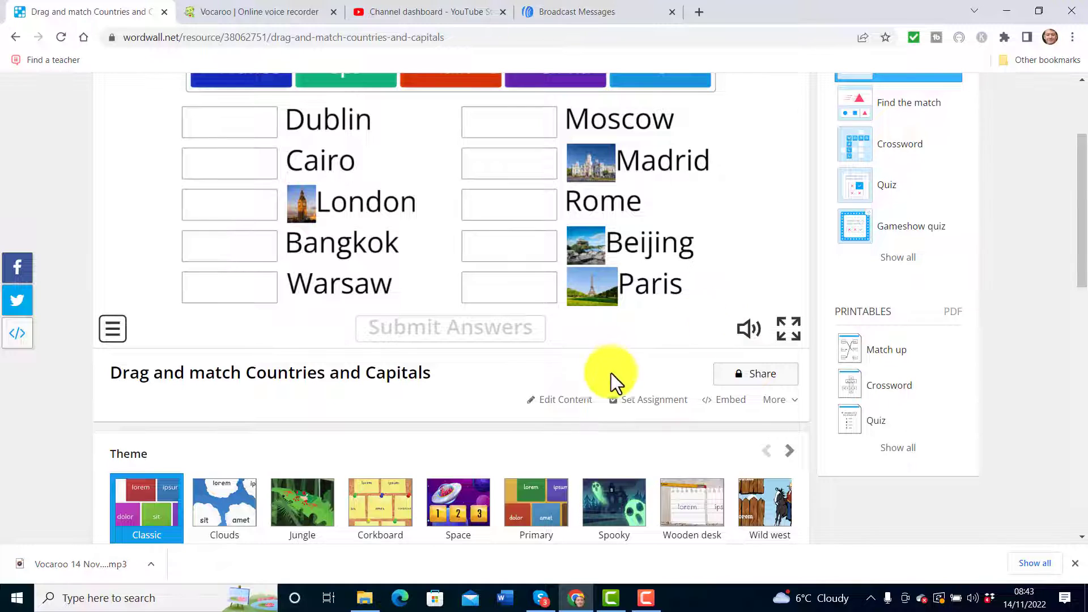
left_click(560, 405)
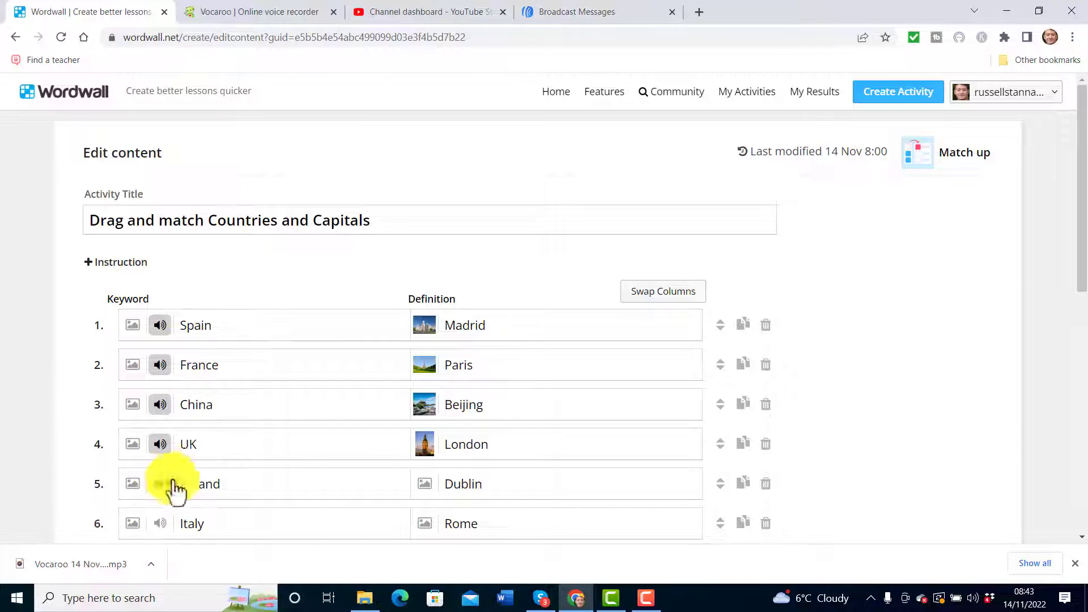
left_click(161, 524)
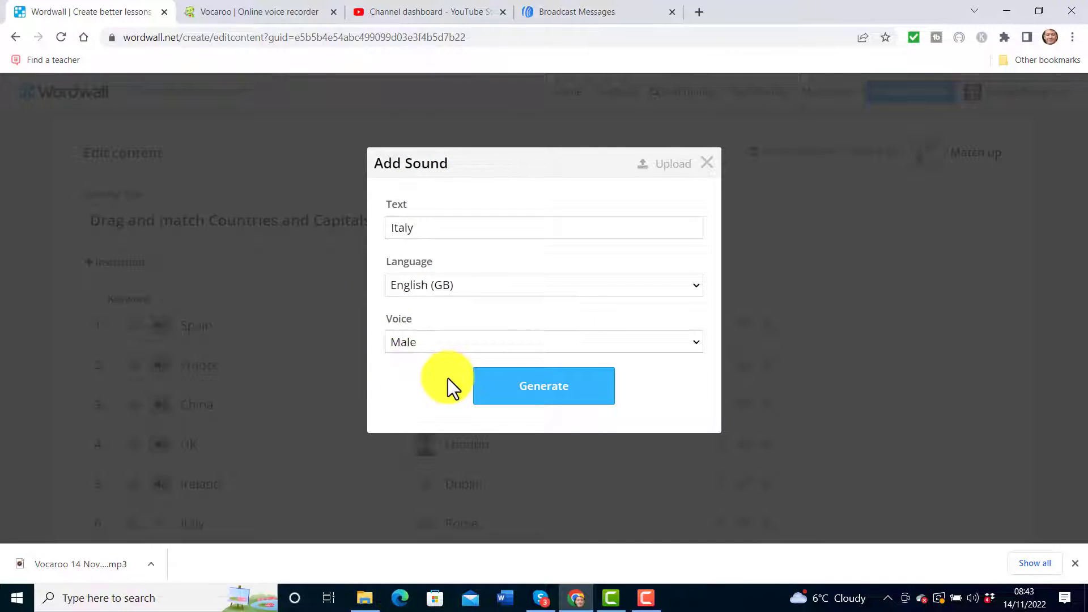
left_click(544, 387)
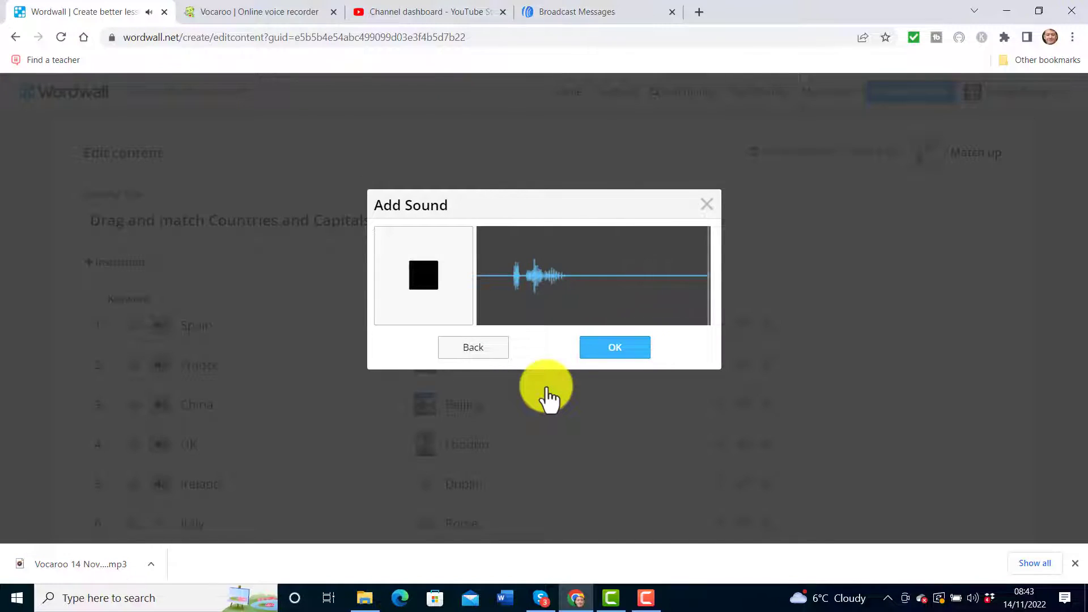
left_click(621, 354)
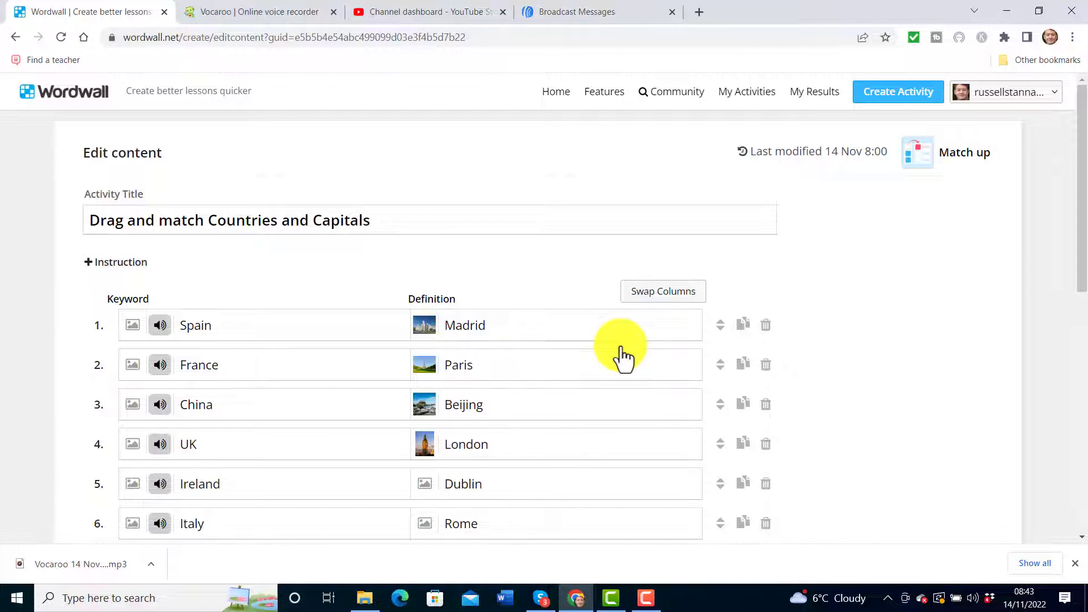
Open the sound settings for the Poland keyword and choose to upload an audio file instead of generating one.
left_click_drag(1081, 224, 1084, 296)
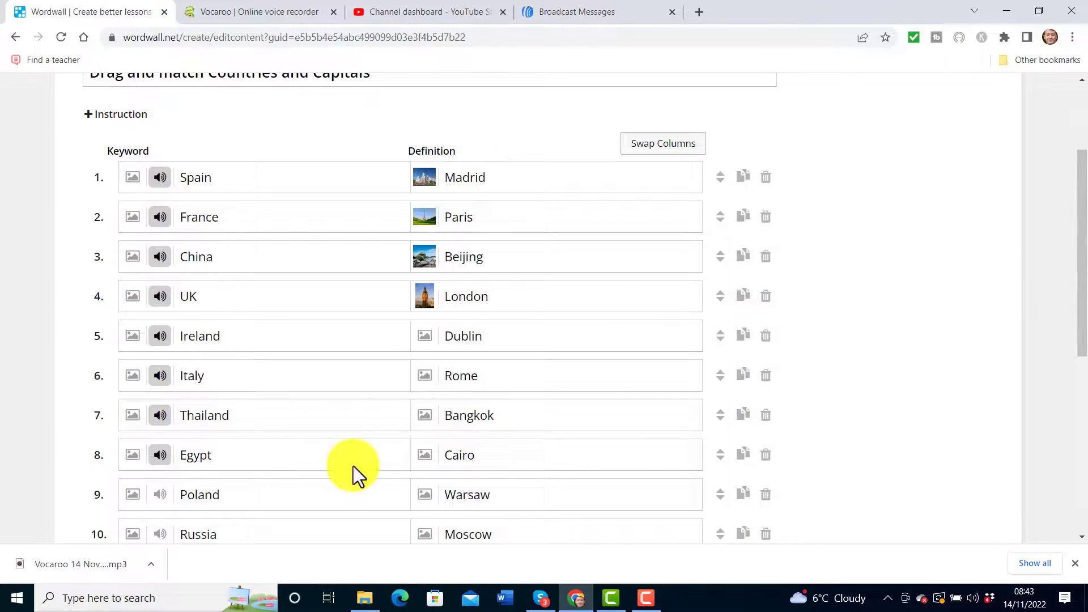
left_click(160, 498)
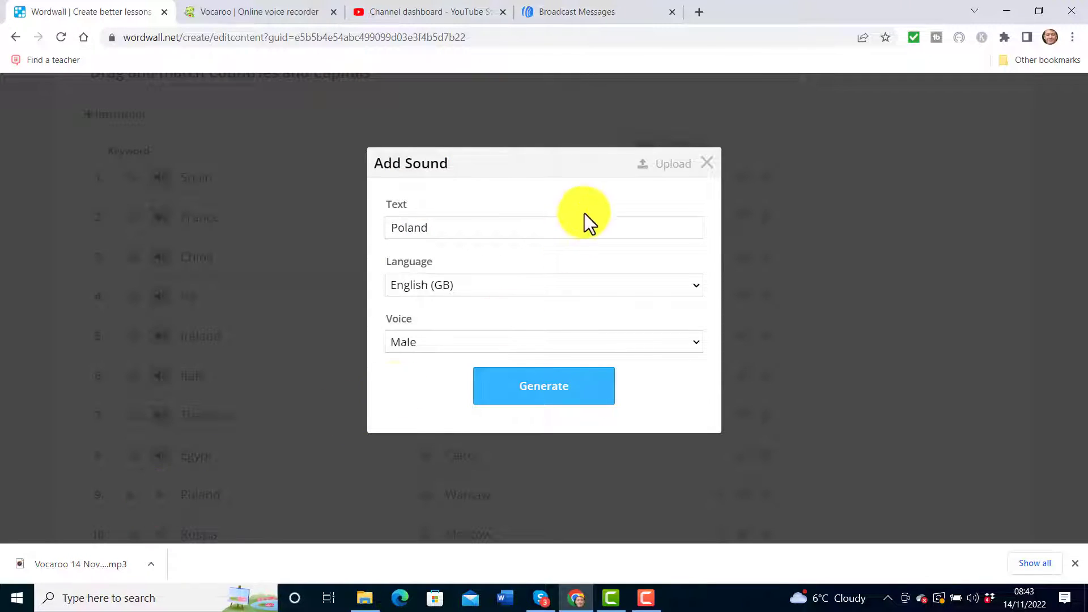
left_click(672, 166)
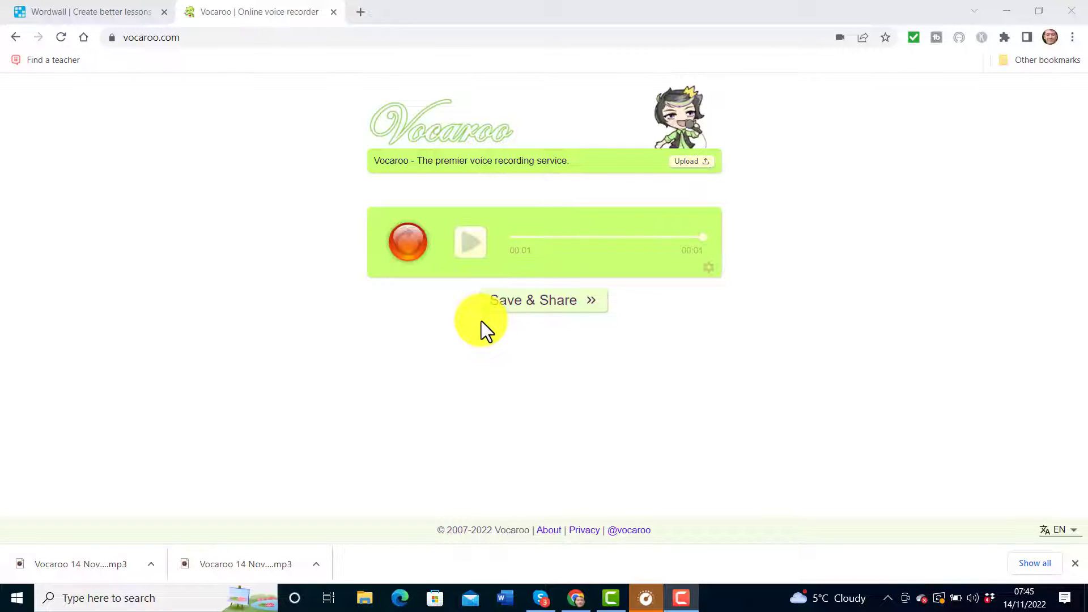
In Vocaroo, record a voice clip about 2 seconds long, save it and download the audio file.
left_click(410, 241)
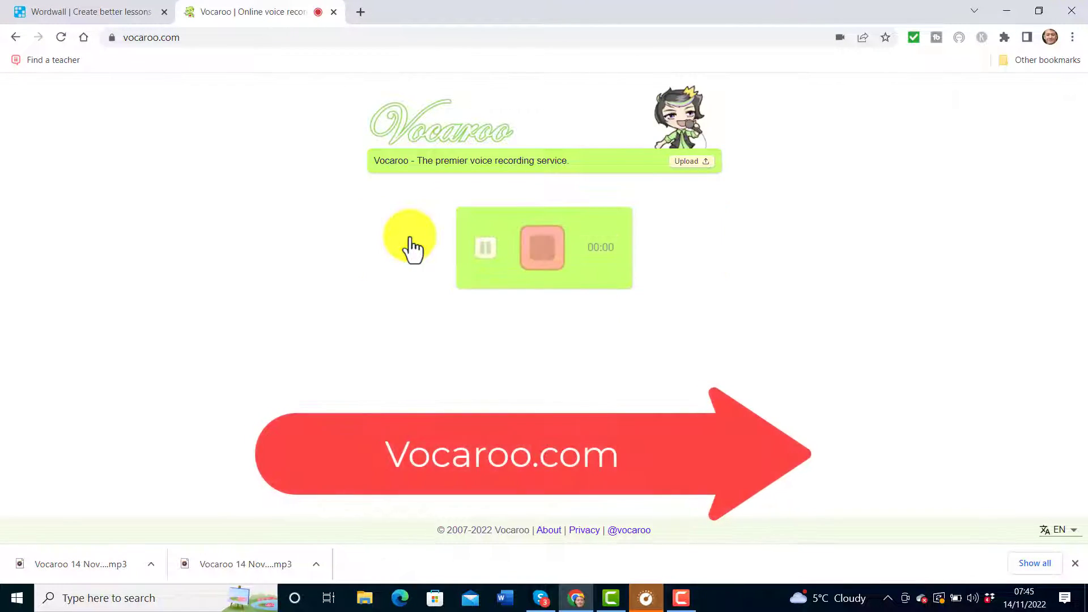
left_click(530, 247)
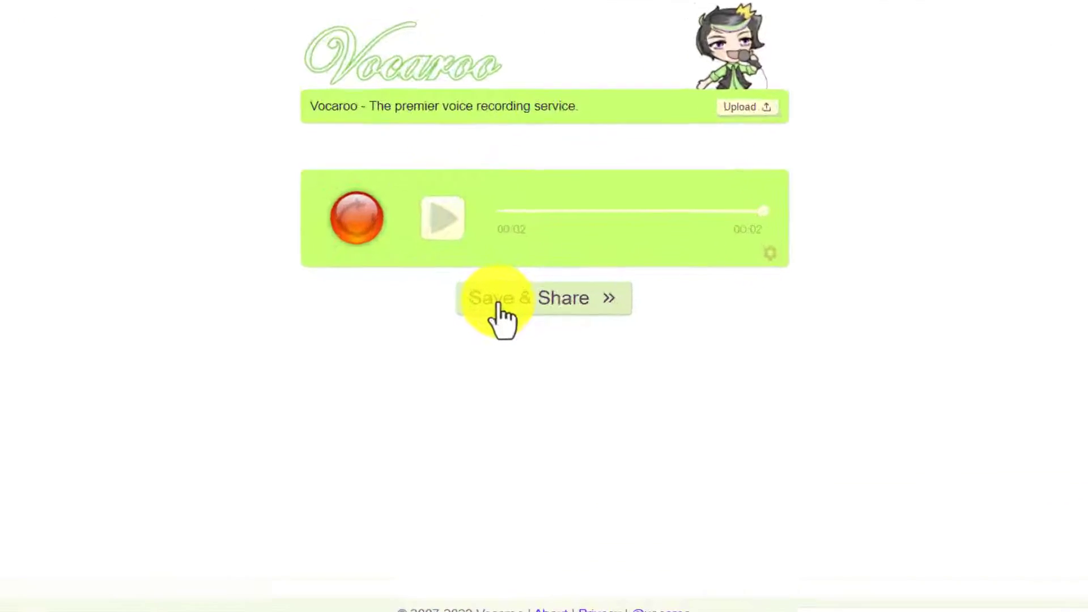
left_click(497, 303)
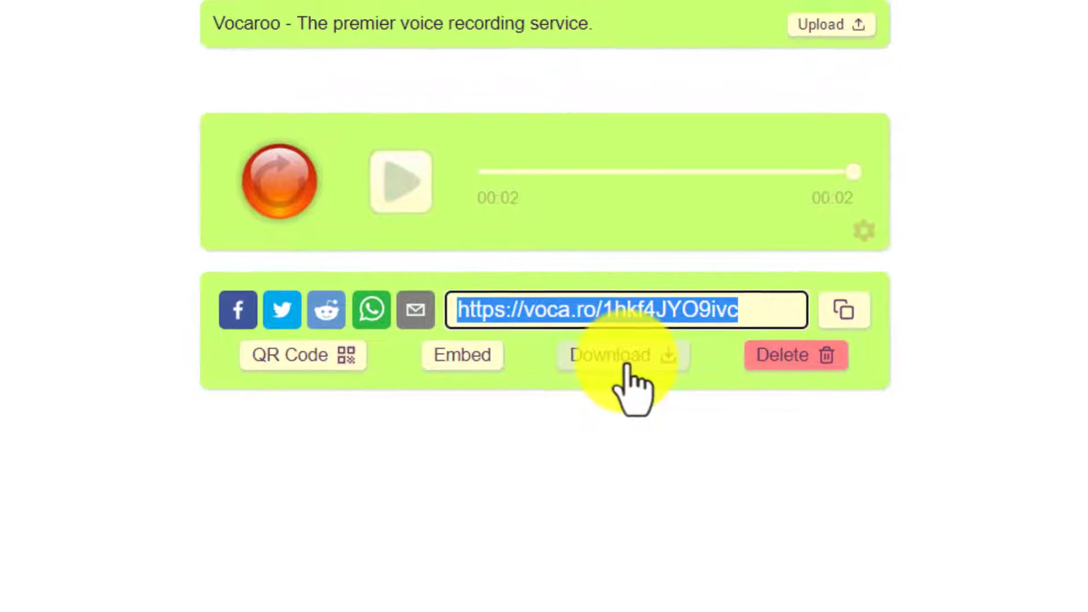
left_click(629, 367)
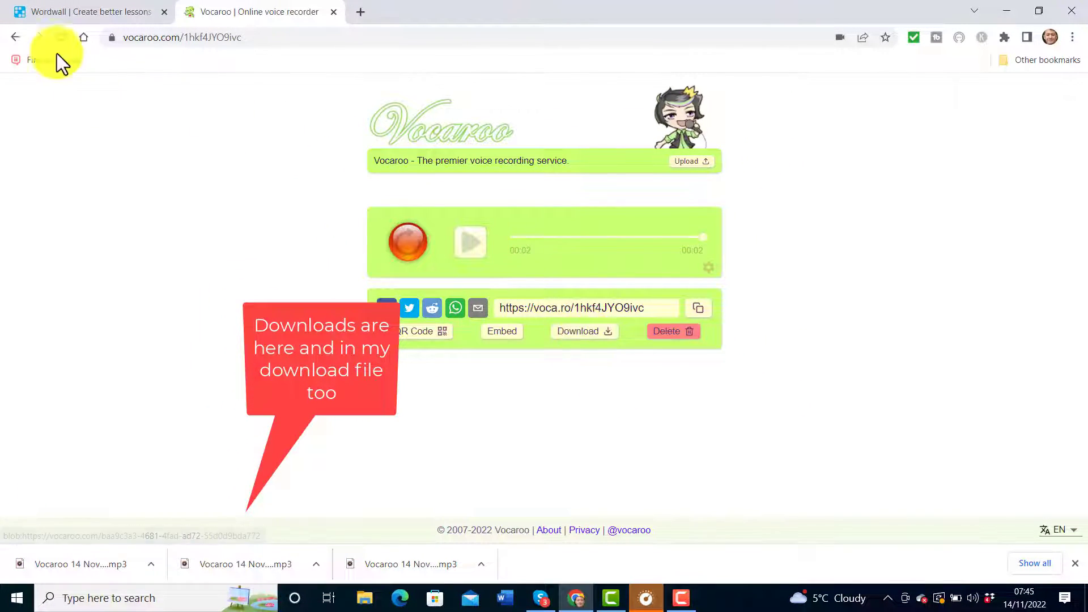
Check the keyword list in Wordwall, then record another Vocaroo clip about 1 second long, save it and download it.
left_click(45, 17)
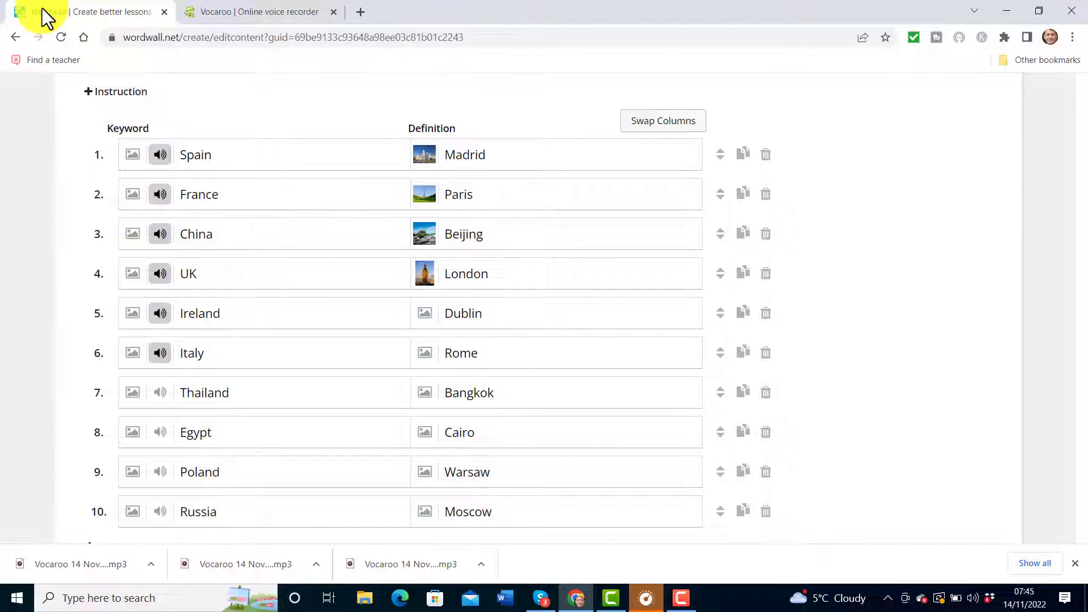
left_click(237, 7)
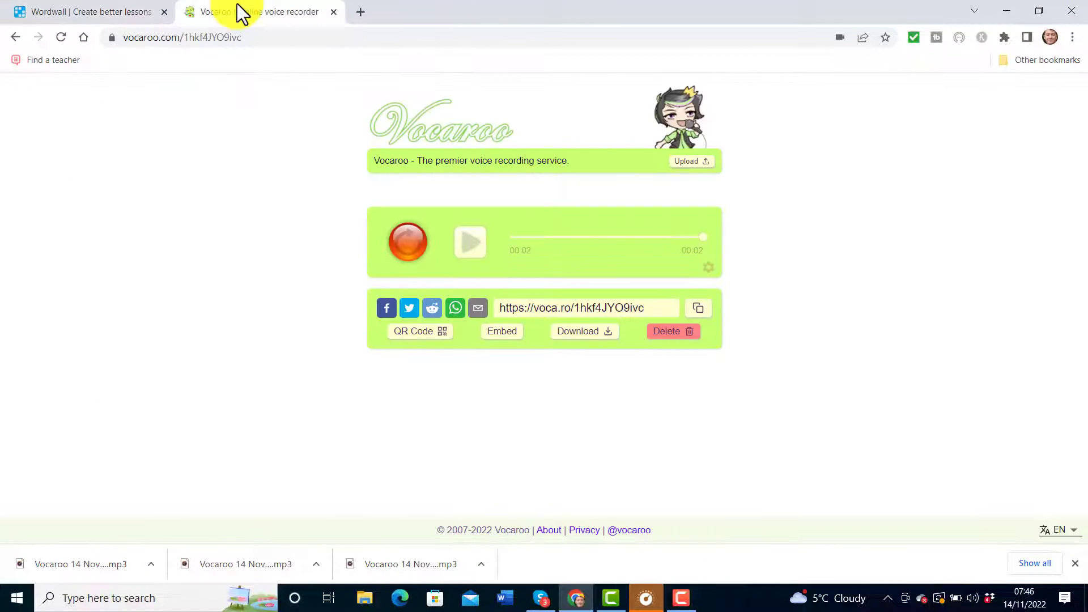
left_click(411, 243)
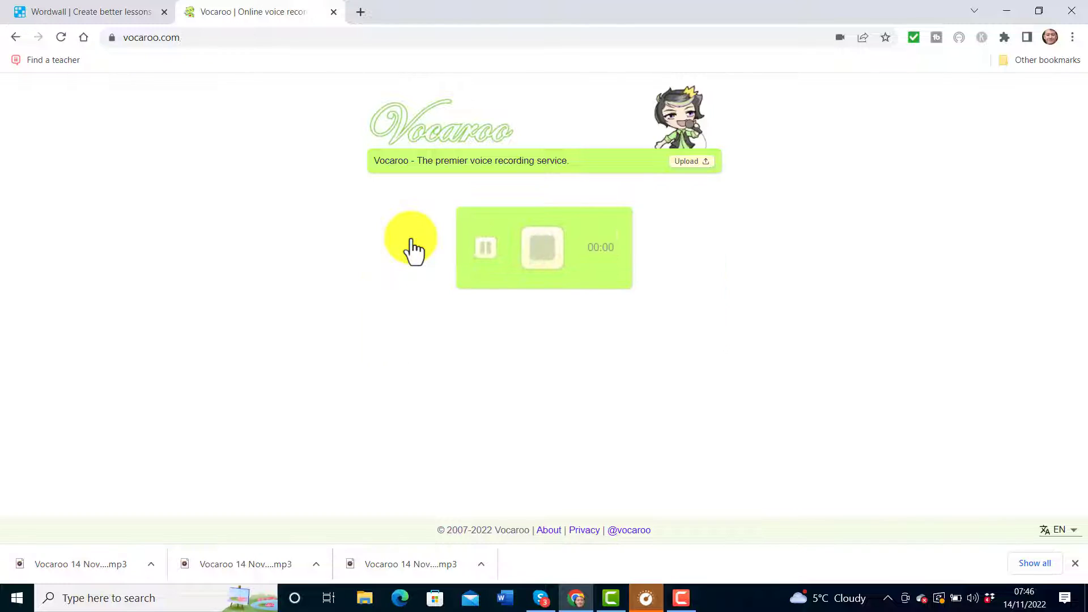
left_click(546, 266)
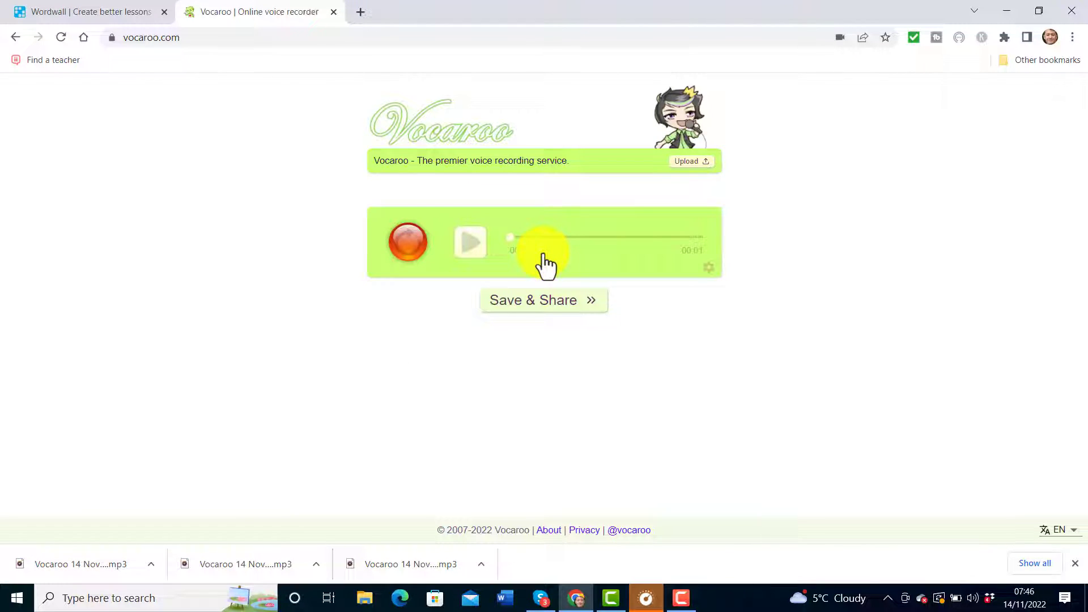
left_click(516, 306)
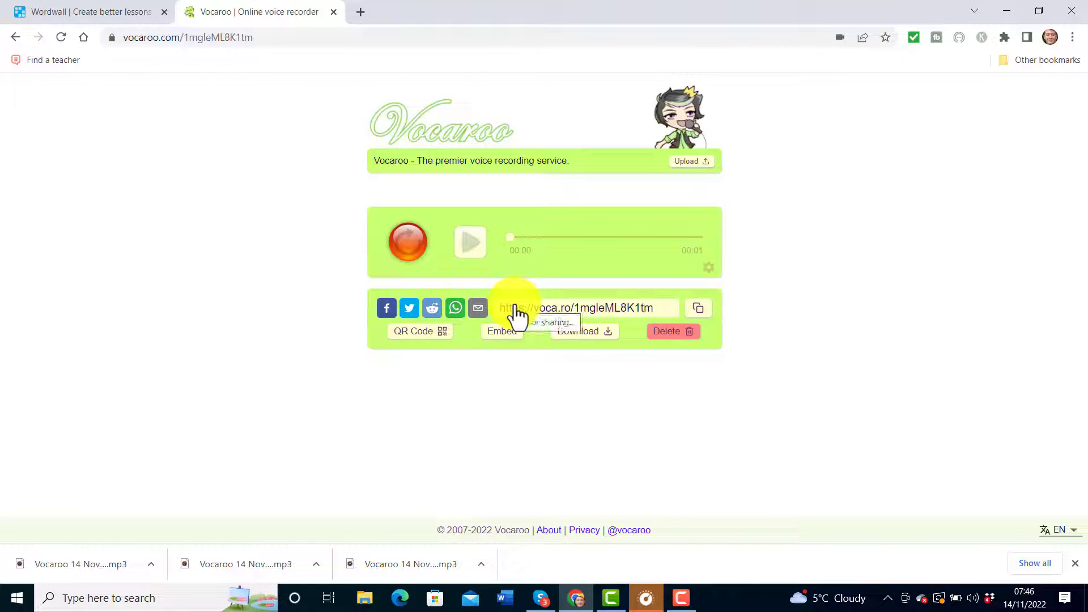
left_click(575, 335)
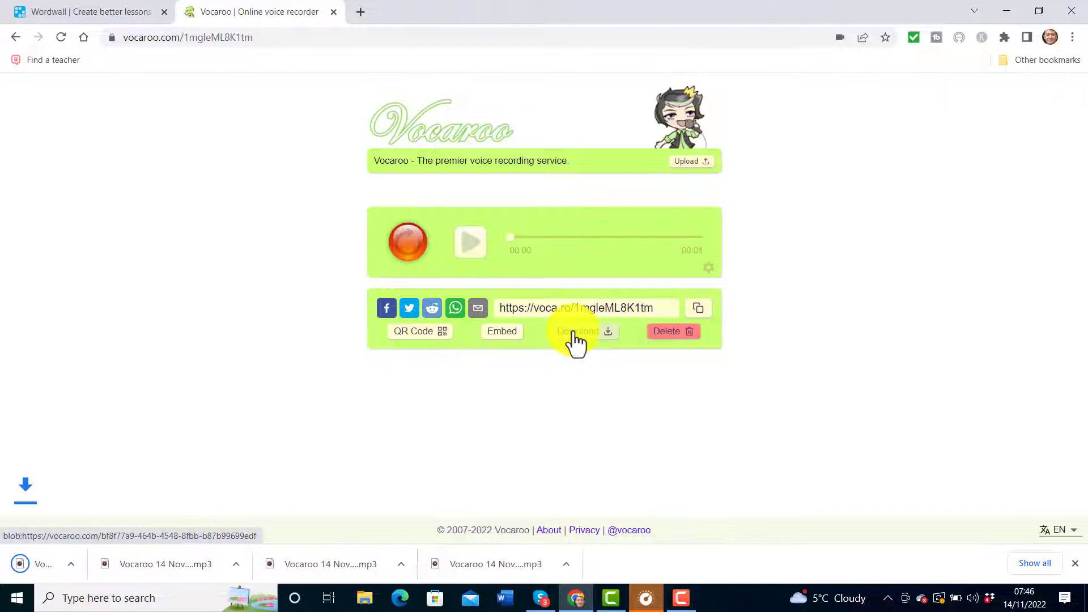
left_click(575, 335)
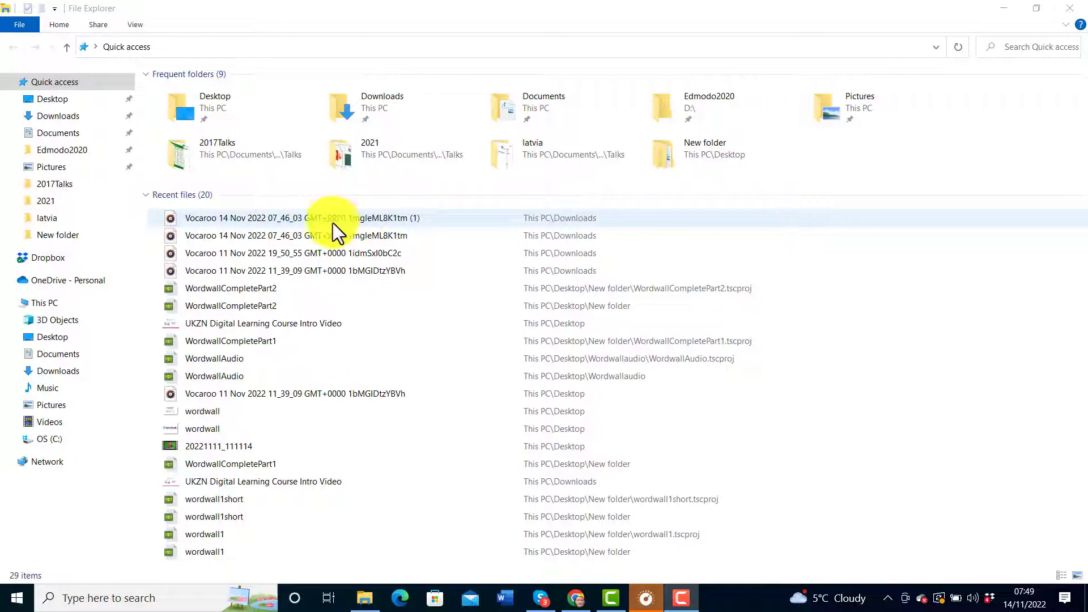
Play the topmost Vocaroo recording in File Explorer's recent files to identify it, and close the music player.
double_click(220, 216)
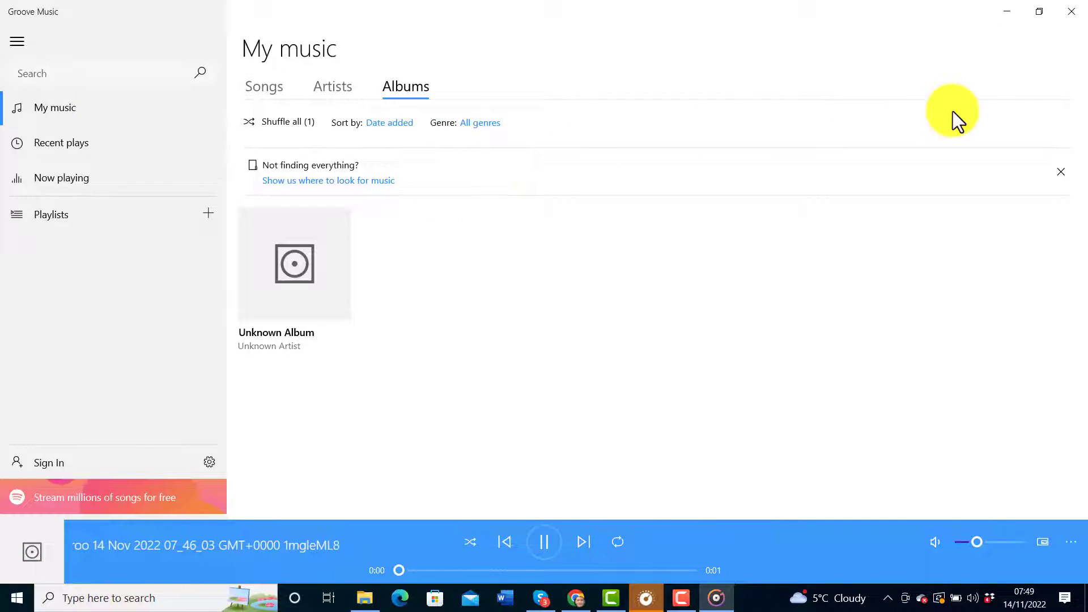
left_click(1071, 12)
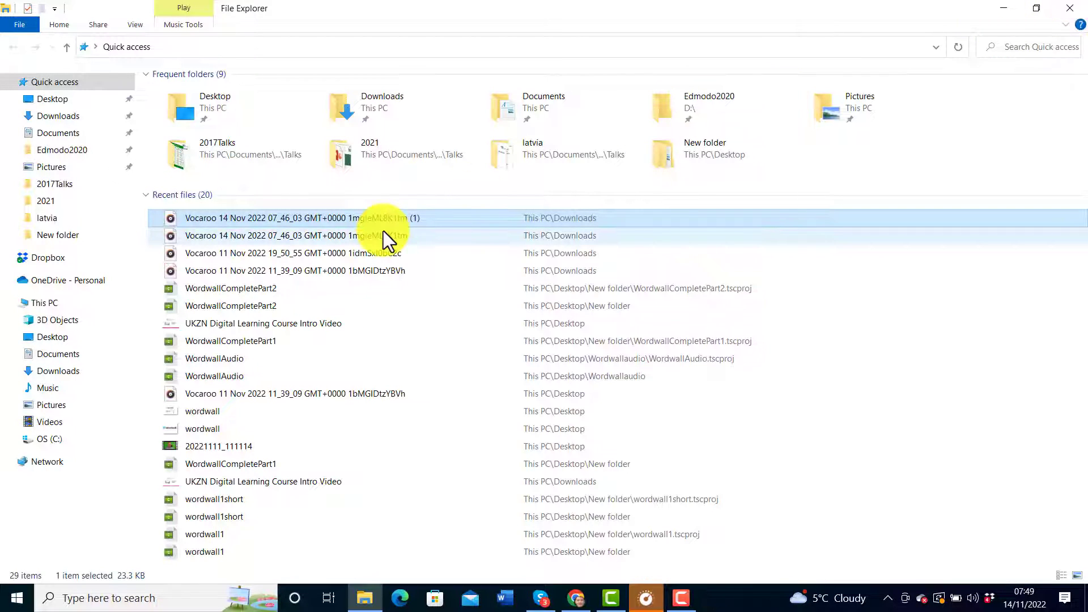
Open the Downloads folder and sort its files by date modified with the newest first.
key("ctrl+shift+6")
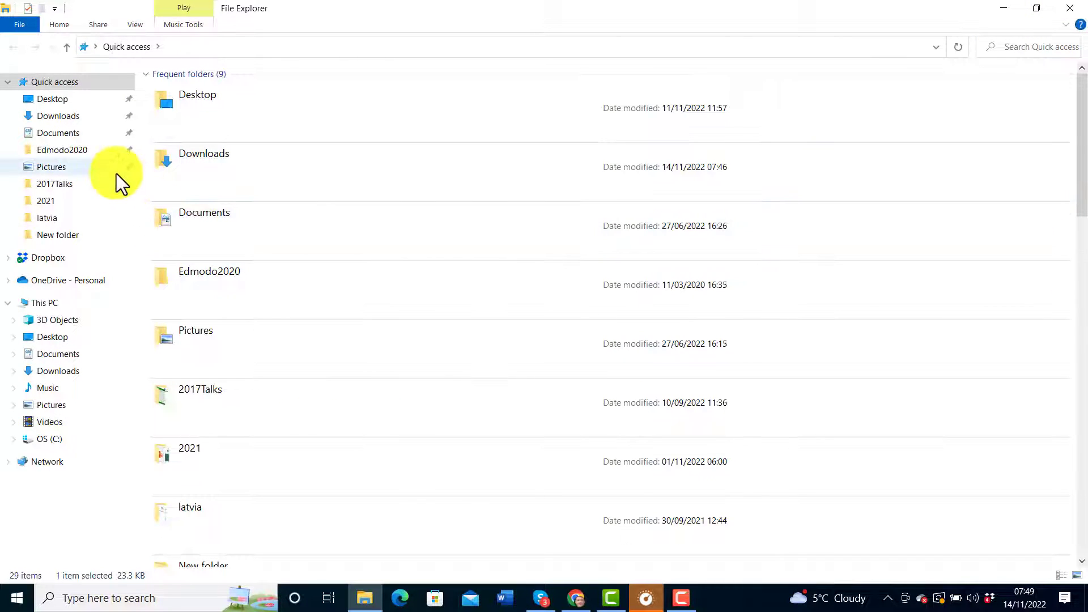
left_click(66, 372)
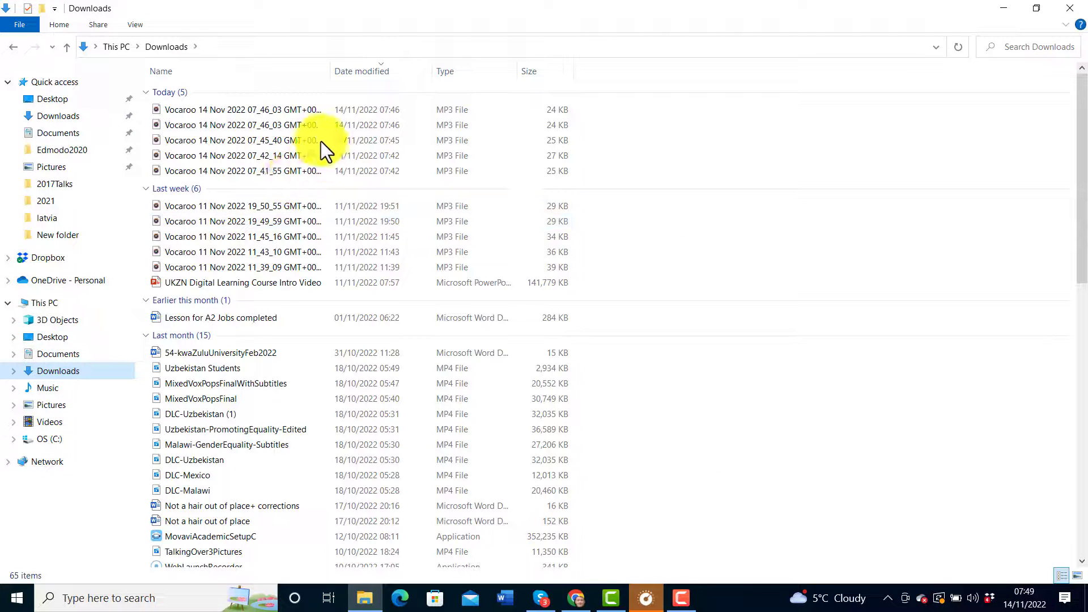
left_click(365, 72)
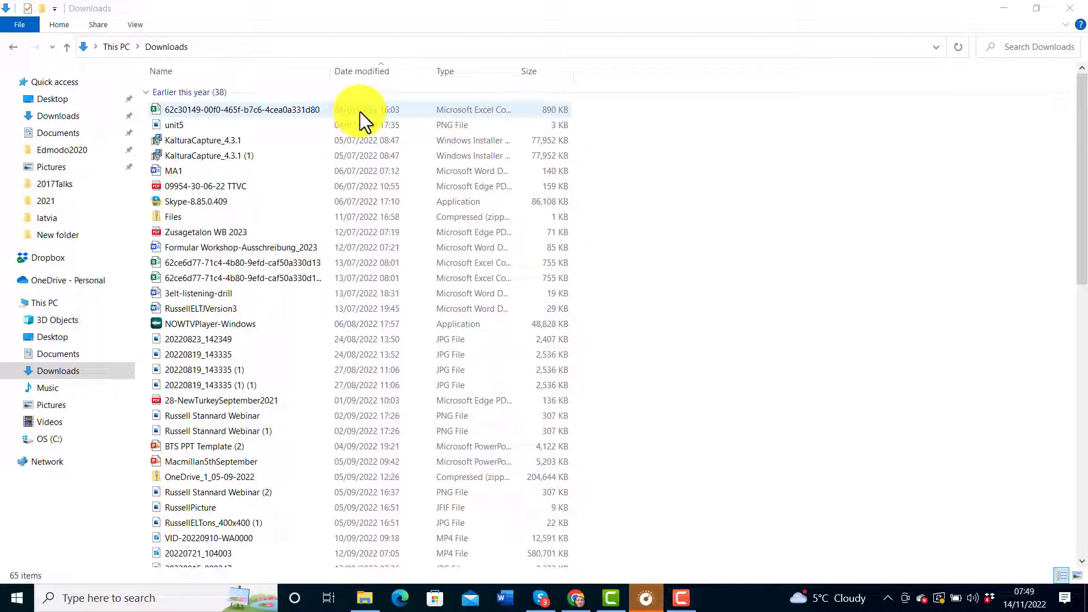
left_click(356, 71)
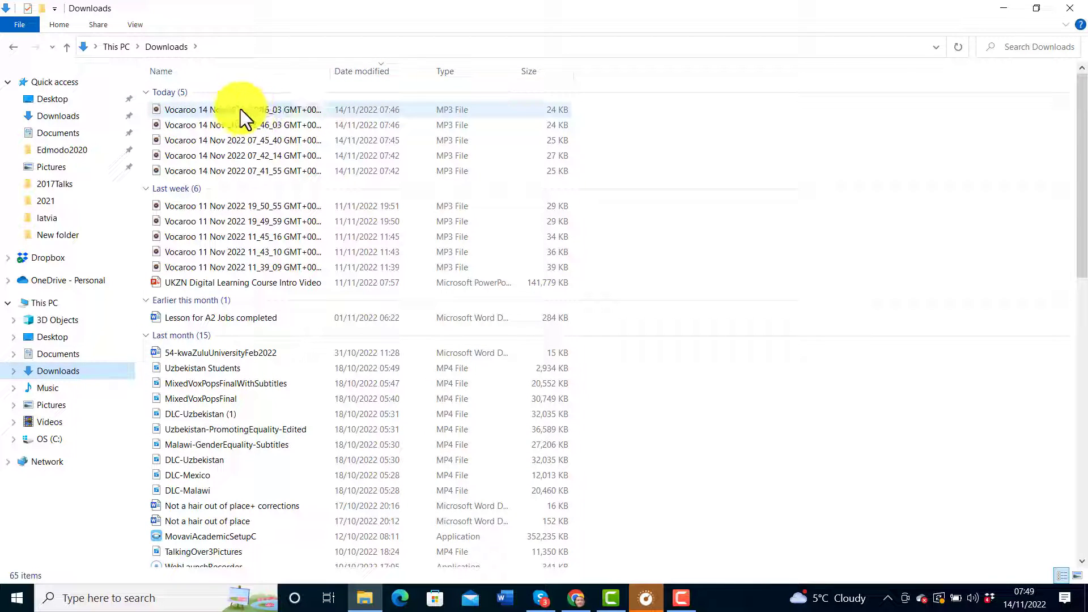
Rename the newest Vocaroo MP3 file in the Downloads folder as egypt.
right_click(195, 113)
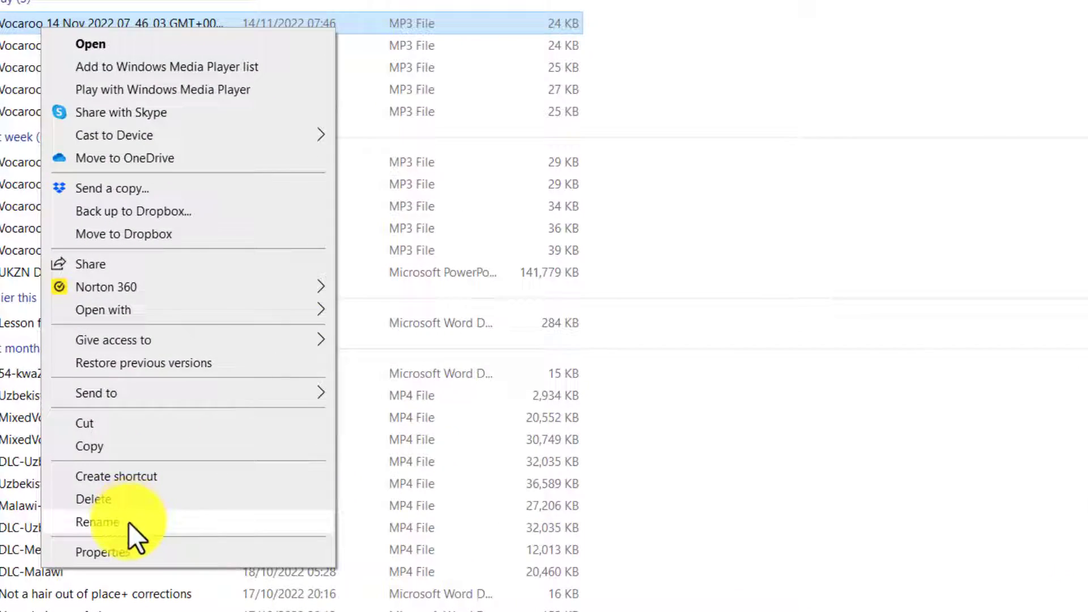
left_click(128, 522)
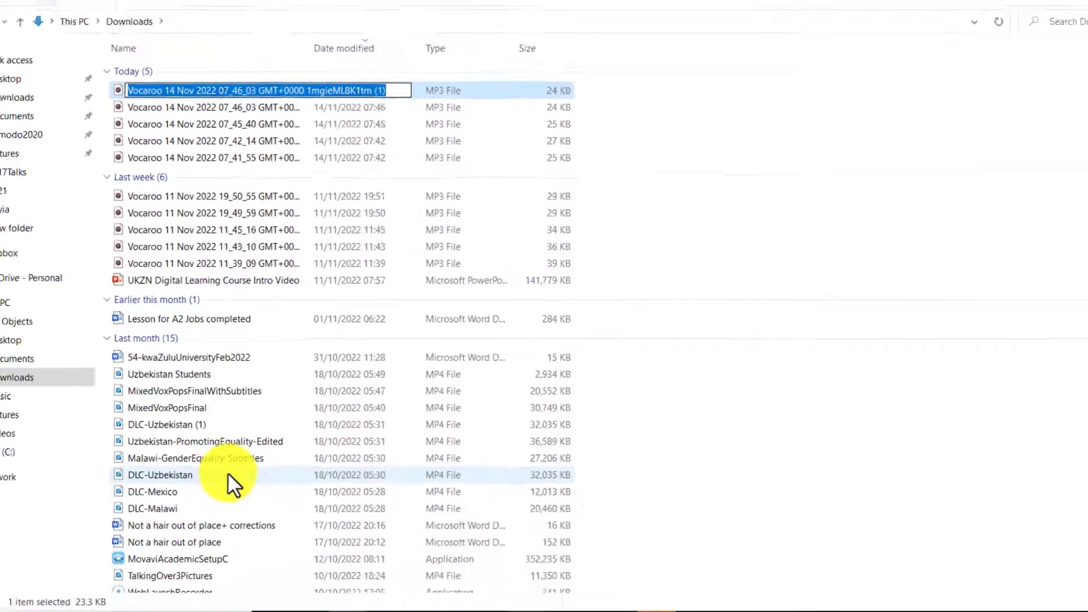
type("egt")
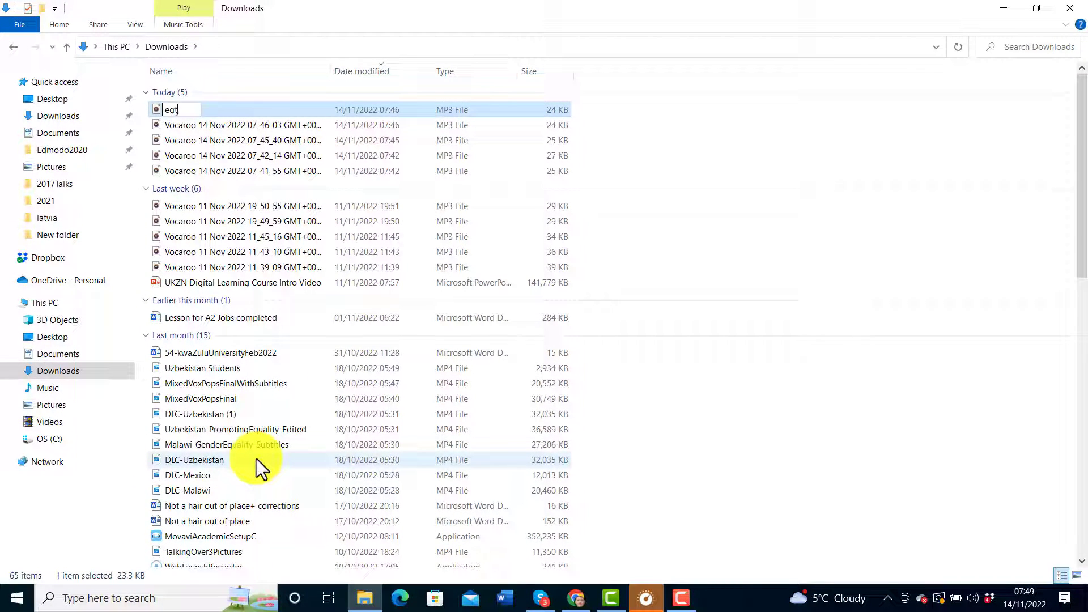
type("yp")
Rename the Vocaroo MP3 file directly below egypt as thailand.
left_click(236, 121)
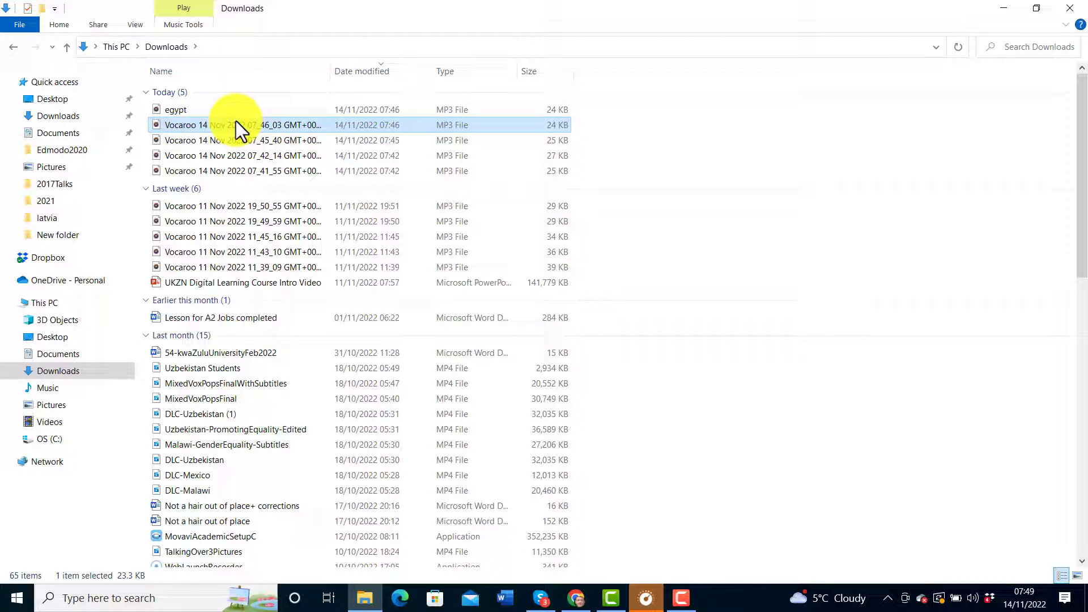
right_click(236, 121)
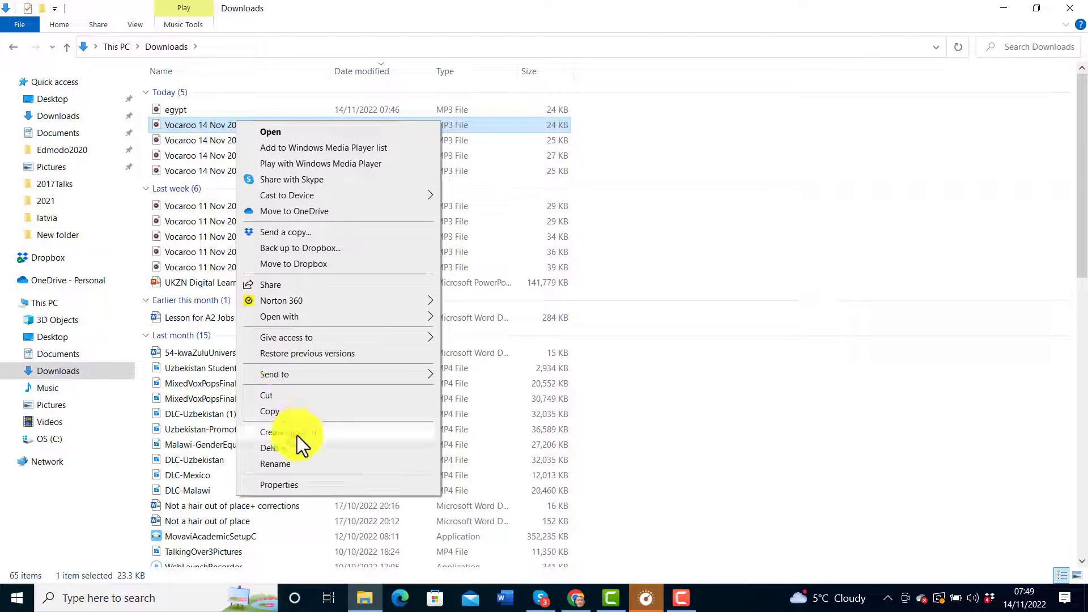
left_click(282, 464)
type("t")
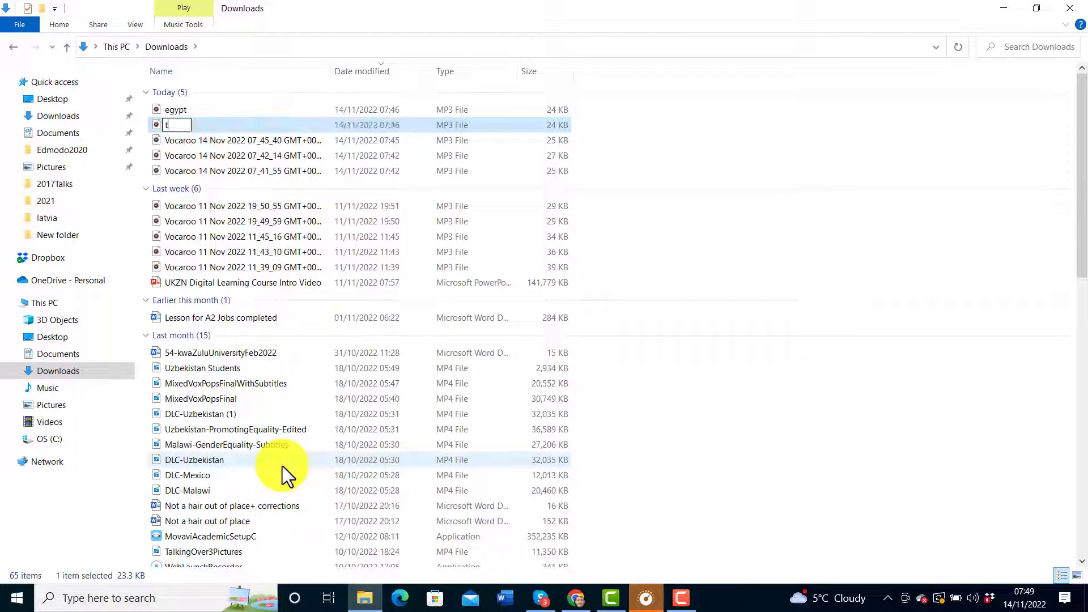
type("hailand")
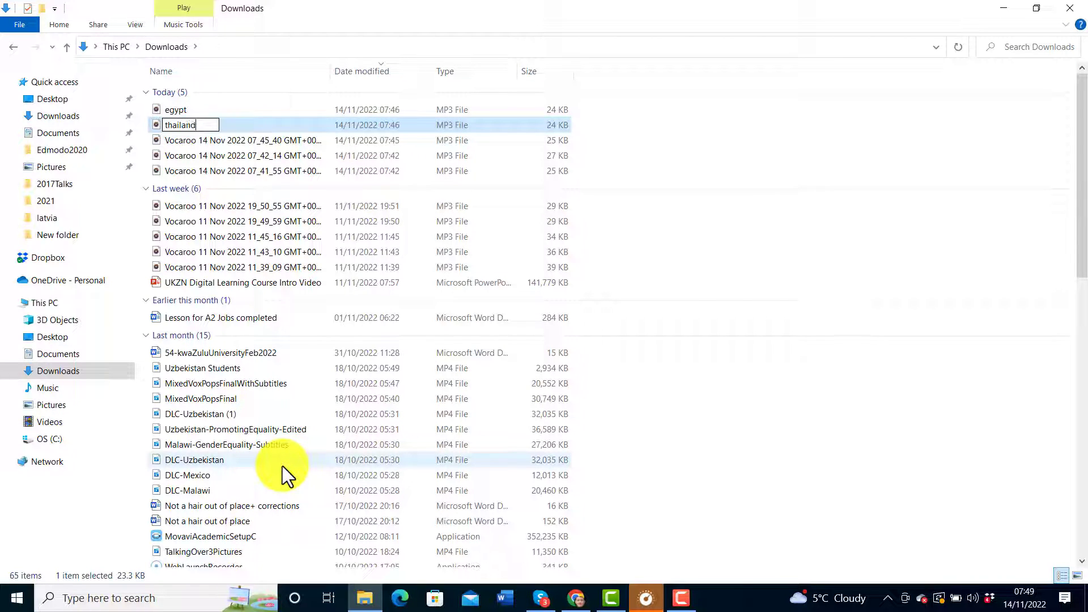
left_click(817, 326)
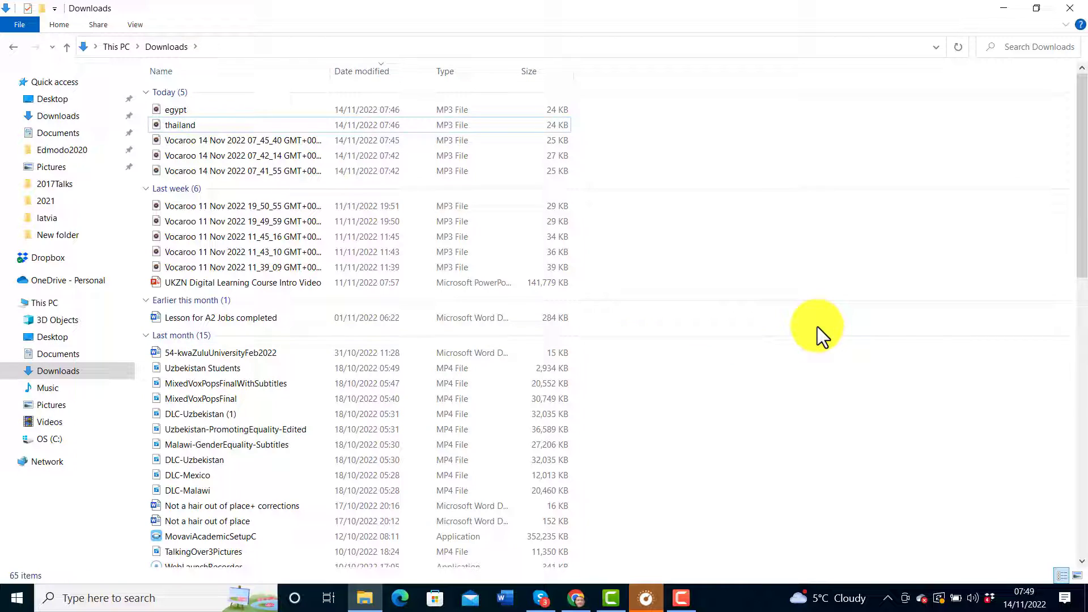
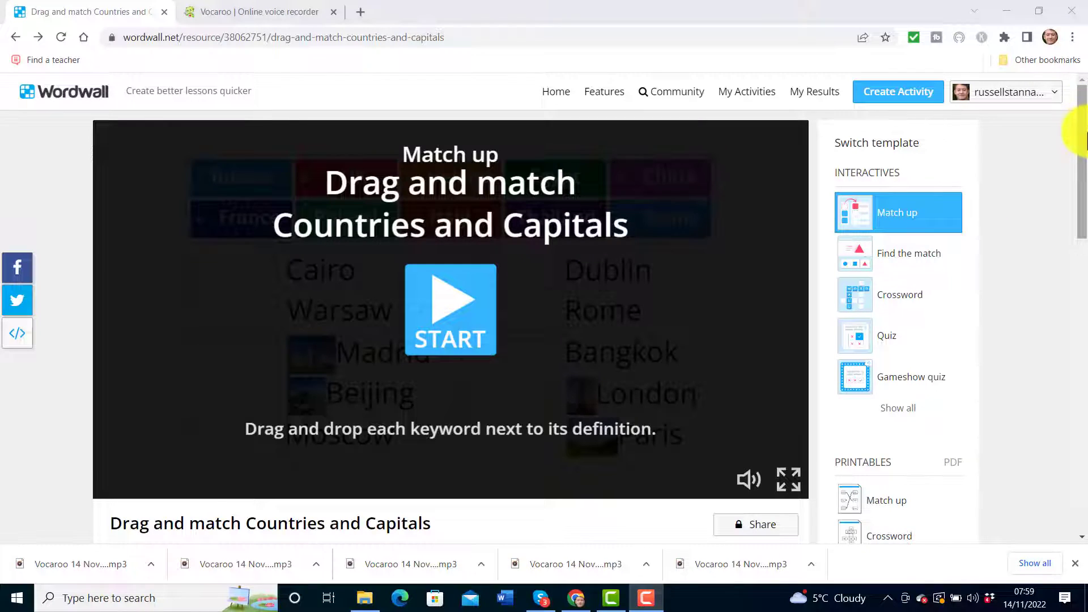
Open the Countries and Capitals activity's content for editing and upload the thailand MP3 file as the Thailand keyword's sound.
left_click_drag(1078, 138, 1078, 182)
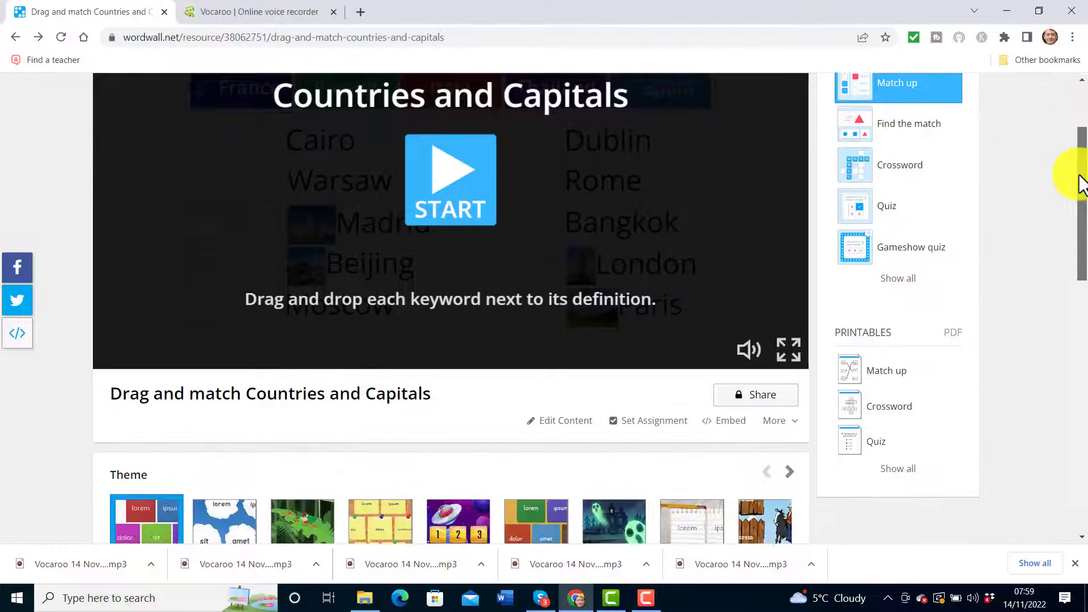
left_click(555, 421)
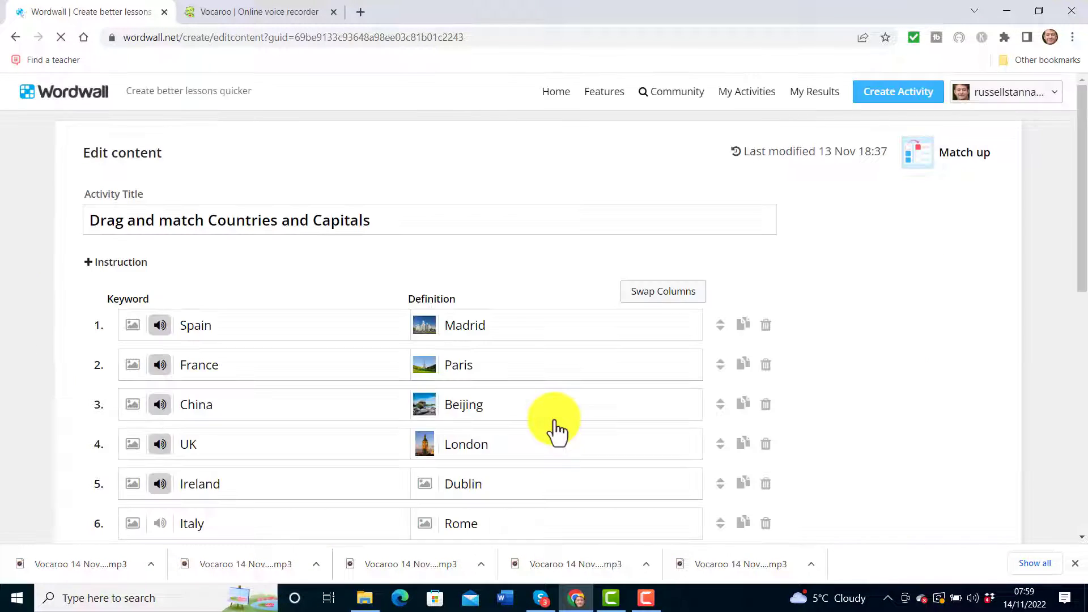
left_click_drag(1083, 212, 1079, 283)
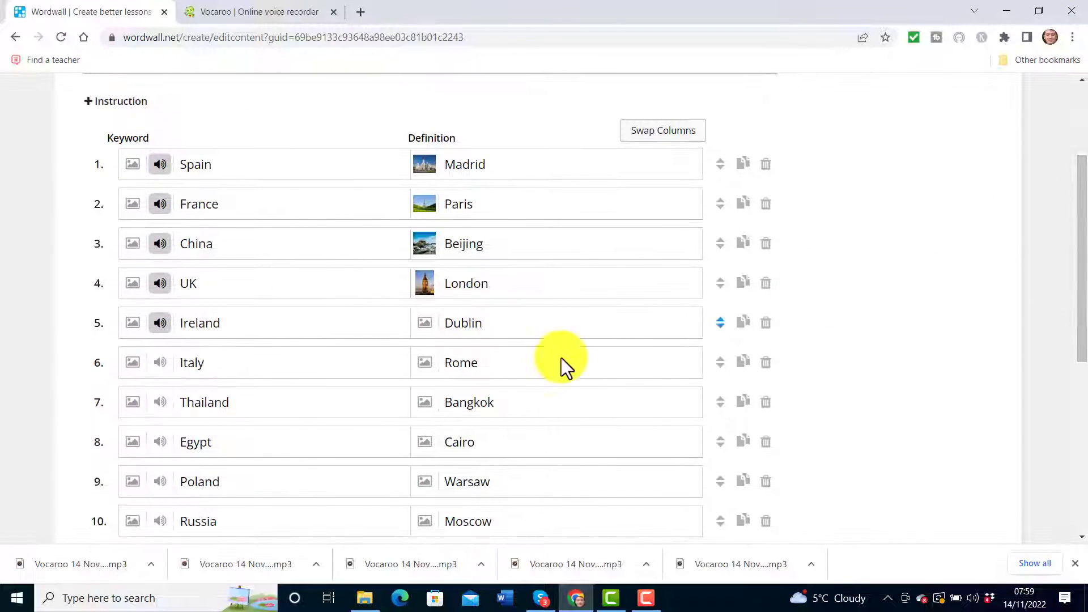
left_click(160, 404)
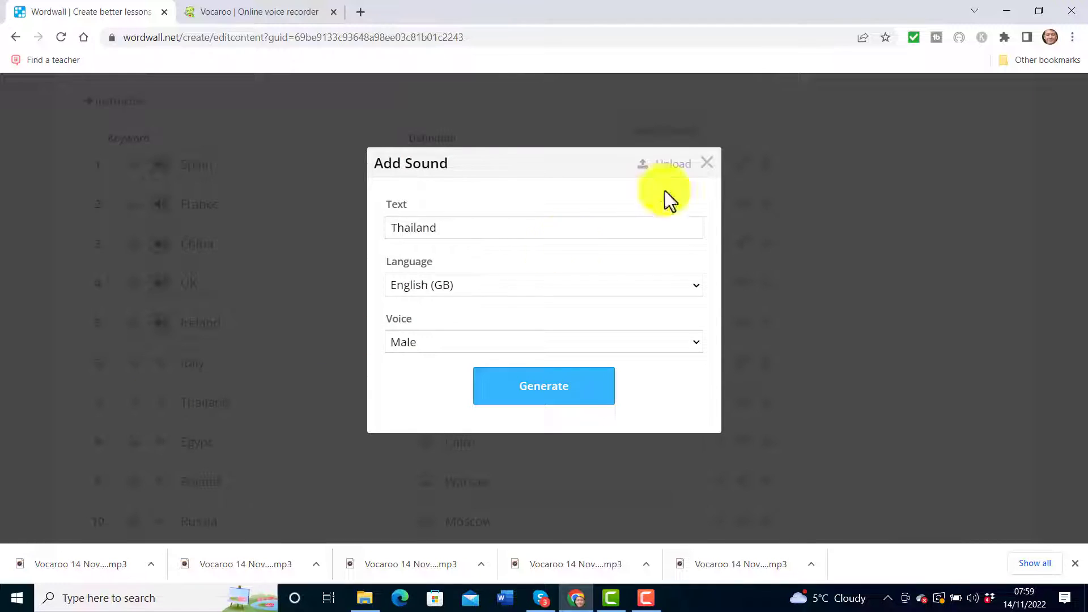
left_click(677, 170)
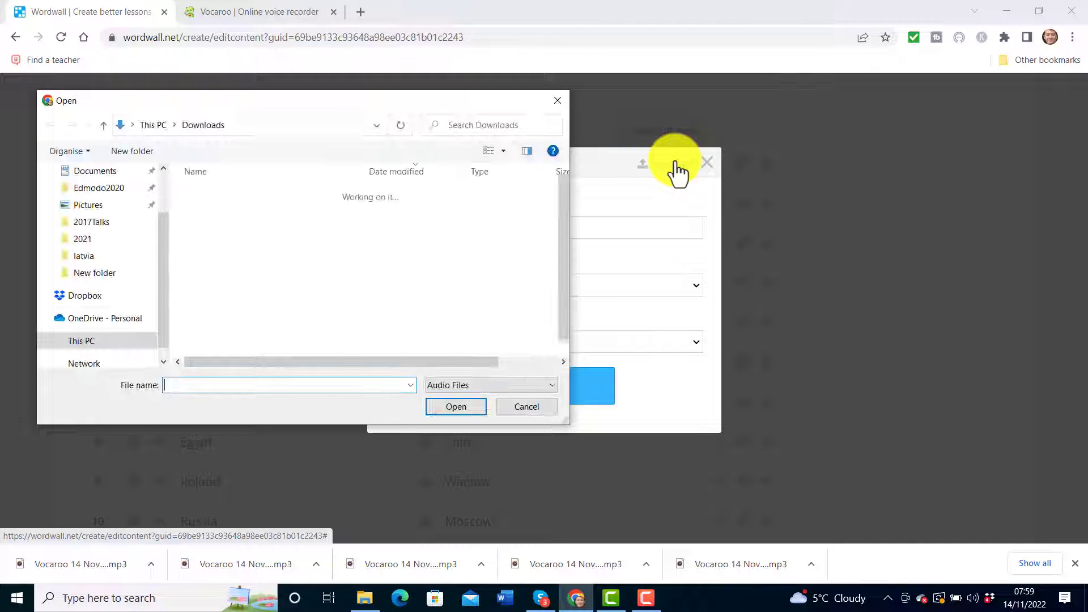
left_click(212, 226)
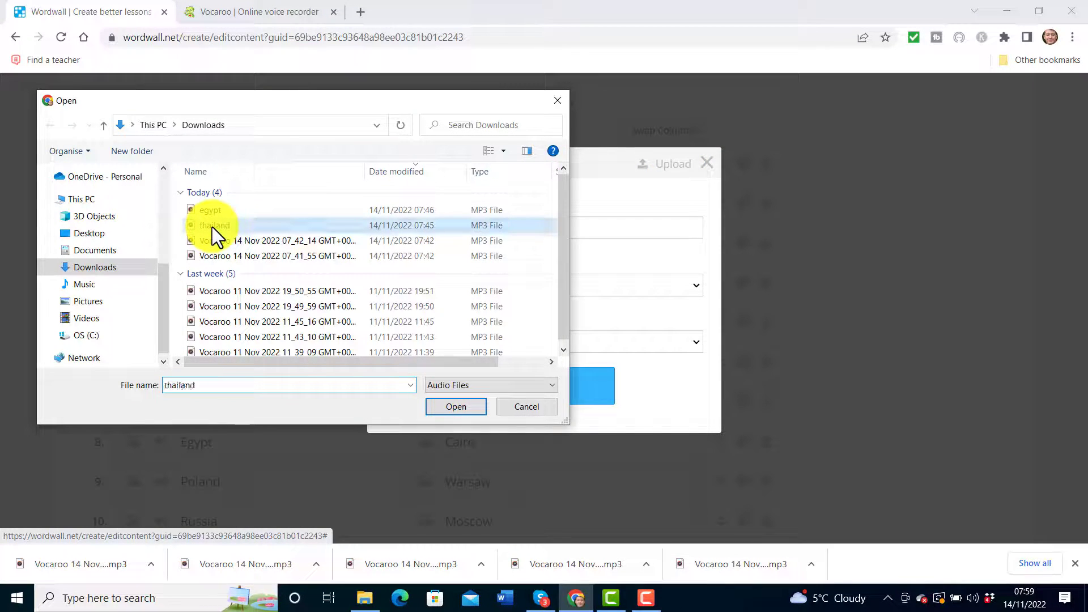
left_click(454, 407)
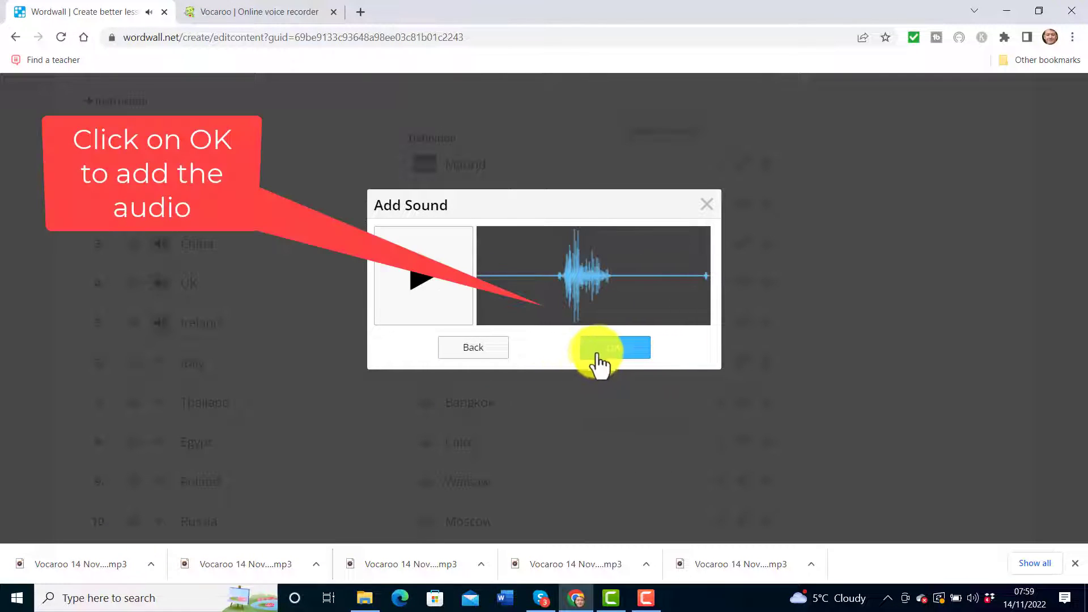
left_click(615, 347)
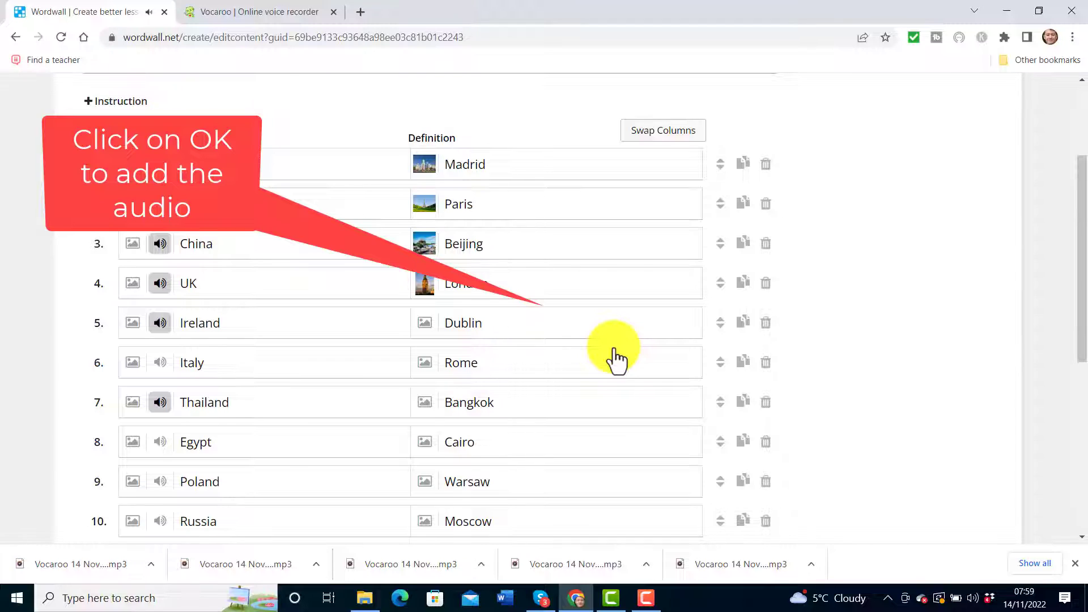
Upload the egypt MP3 file from the Downloads folder as the sound for the Egypt keyword.
left_click(160, 441)
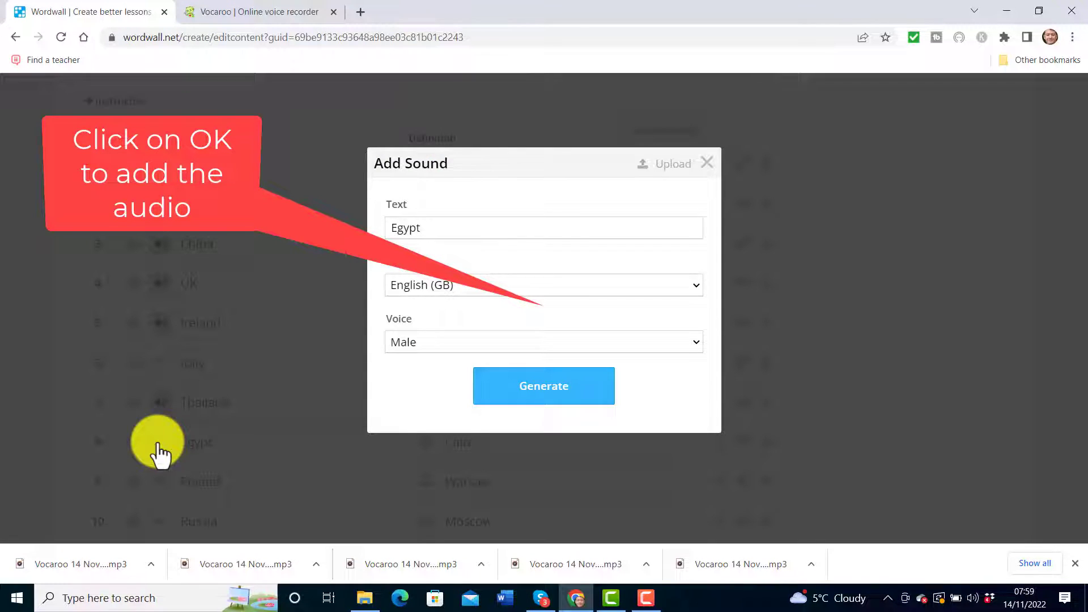
left_click(669, 165)
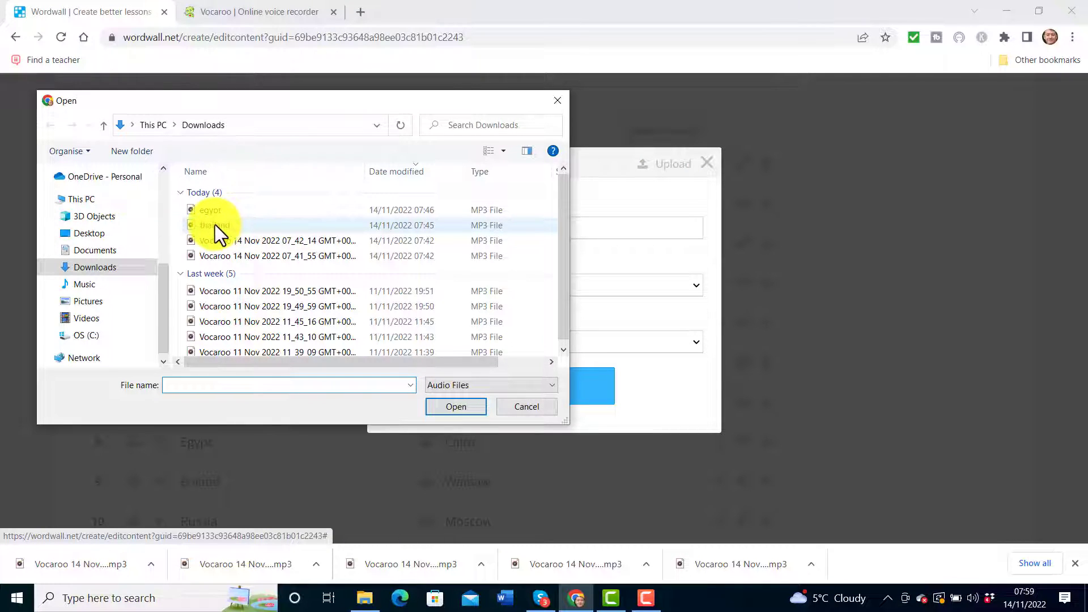
left_click(210, 210)
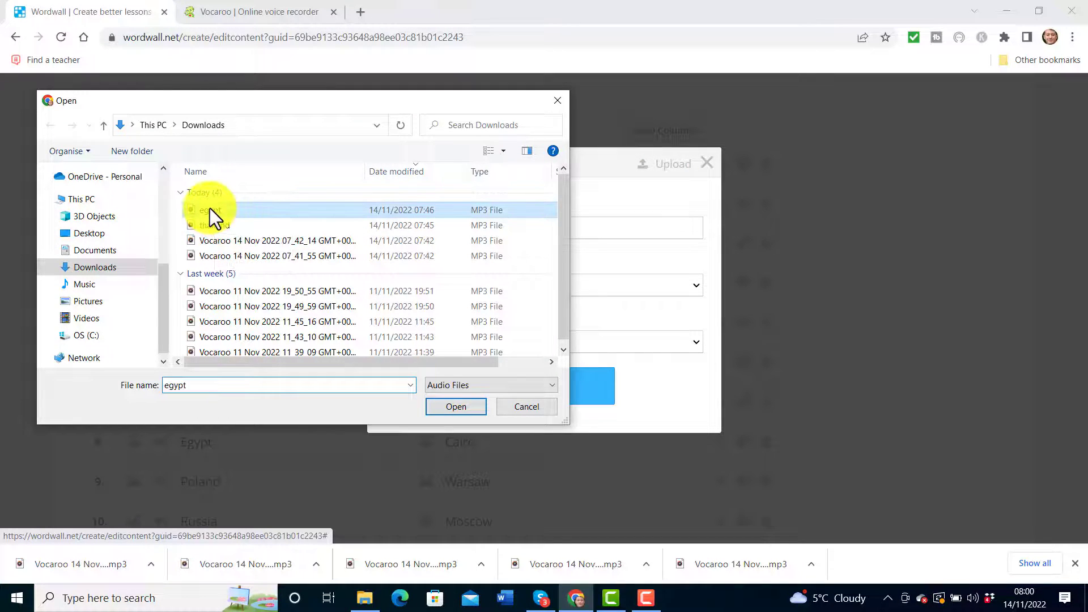
left_click(456, 407)
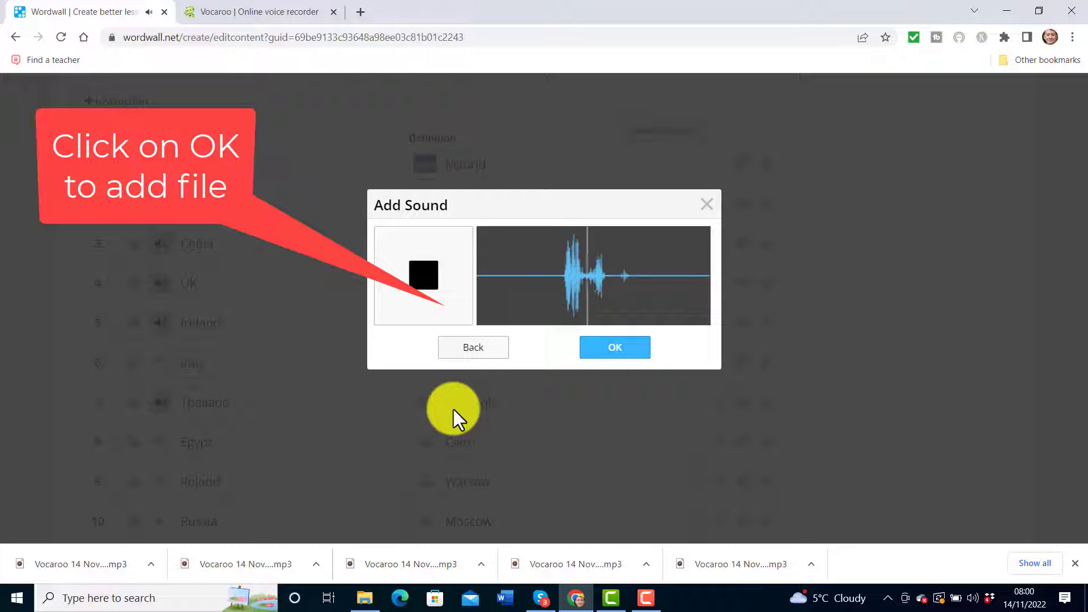
left_click(603, 350)
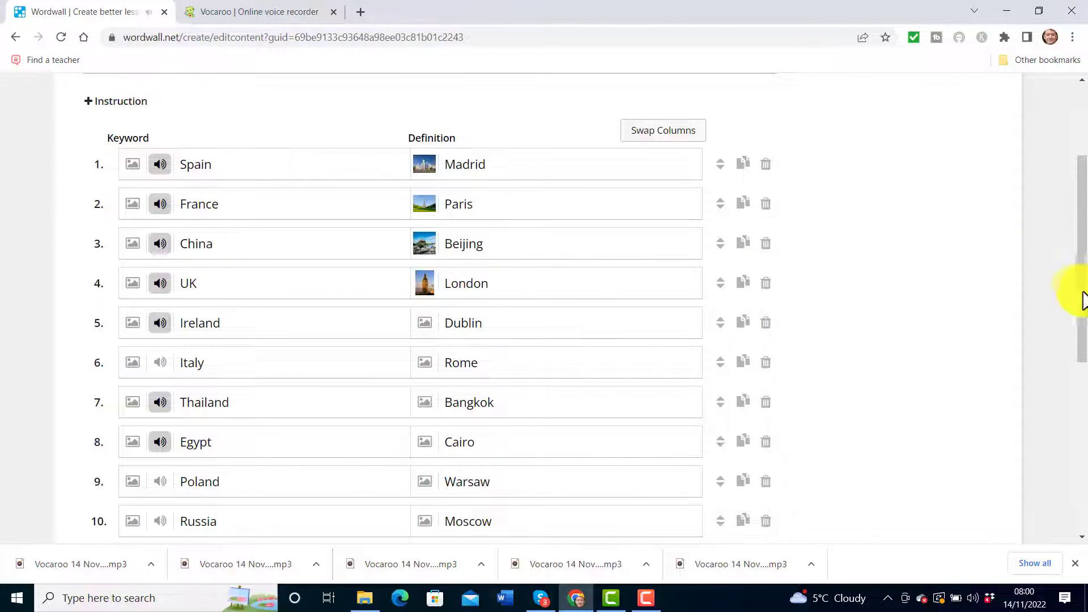
Save the edited Countries and Capitals activity and start playing it.
left_click_drag(1081, 300, 1076, 442)
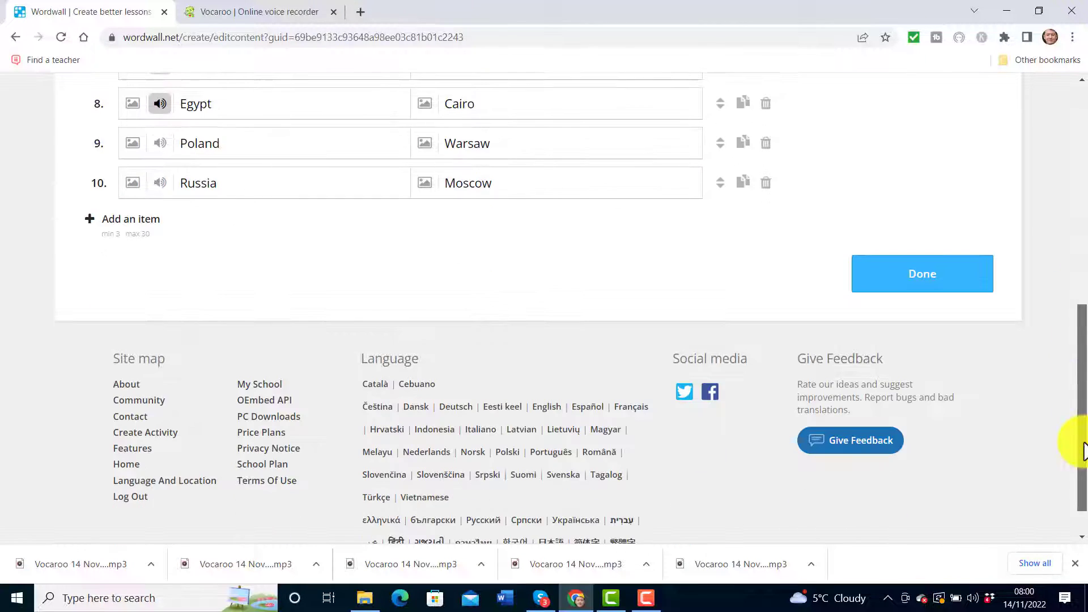
left_click(920, 283)
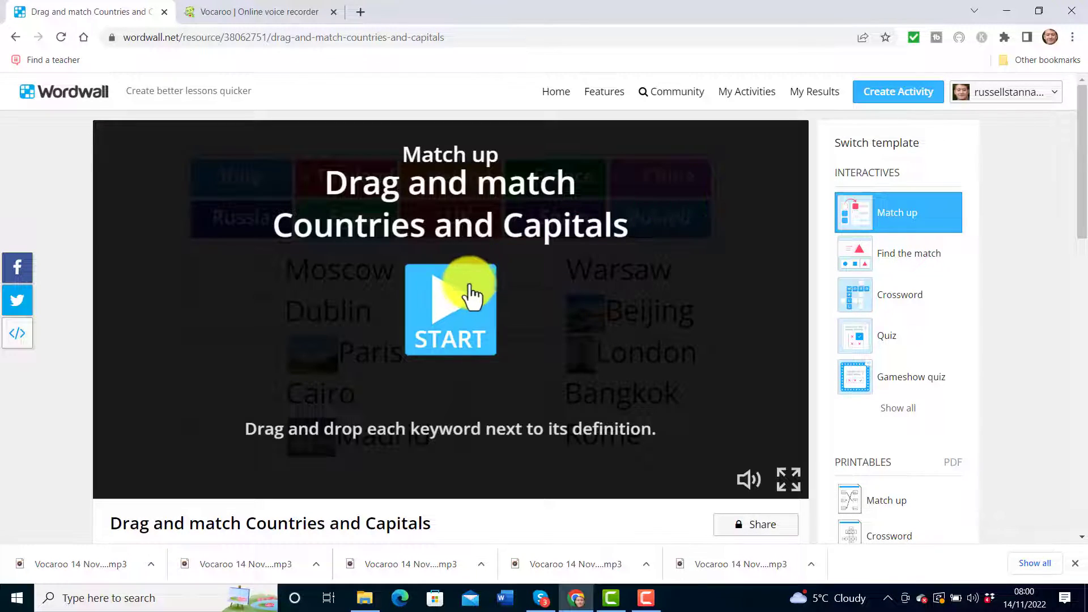
left_click(452, 302)
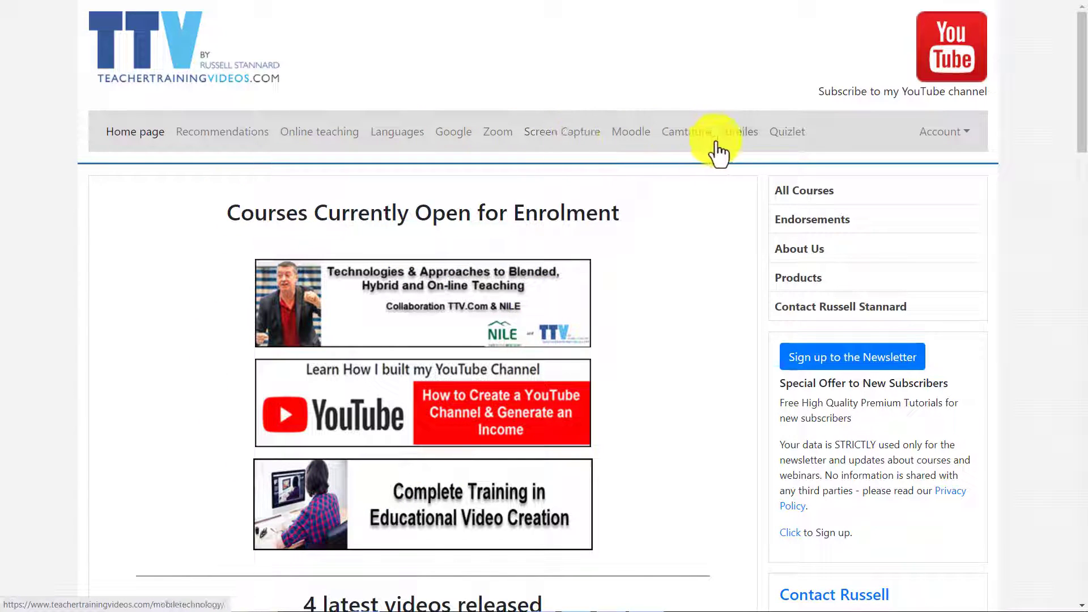
mouse_move(1074, 77)
left_mouse_down()
mouse_move(1081, 541)
mouse_move(1071, 97)
left_mouse_up()
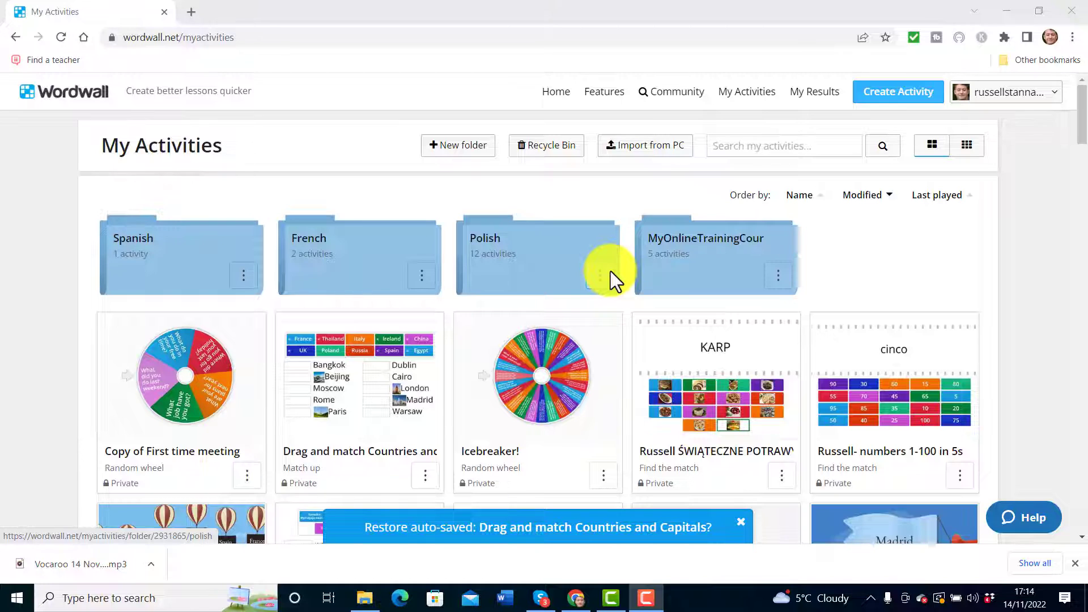
Open the random wheel activity Copy of First time meeting, start it and spin the wheel once.
left_click(200, 352)
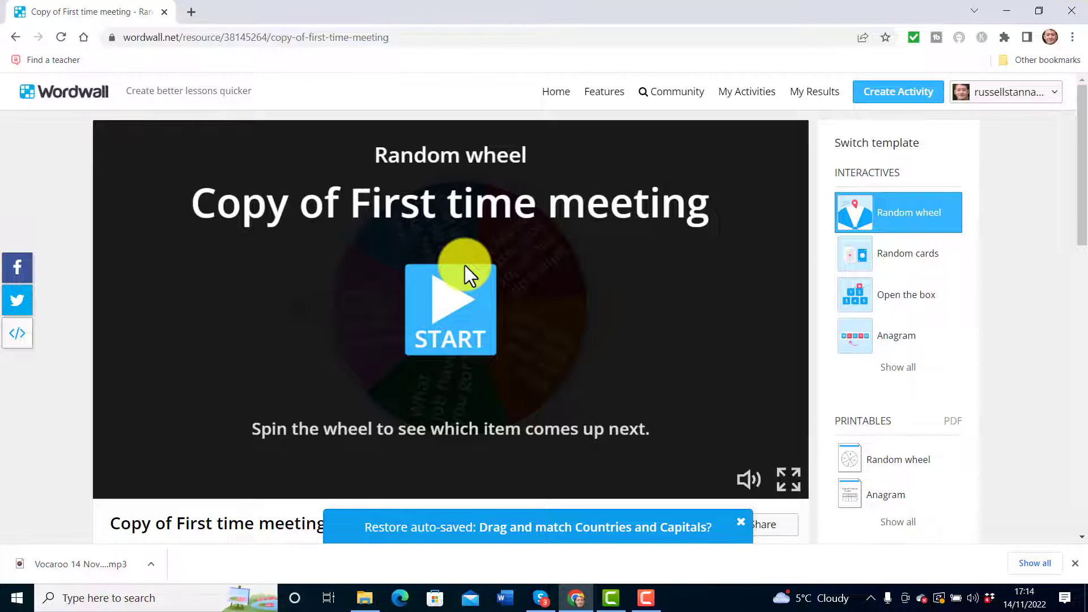
left_click(448, 304)
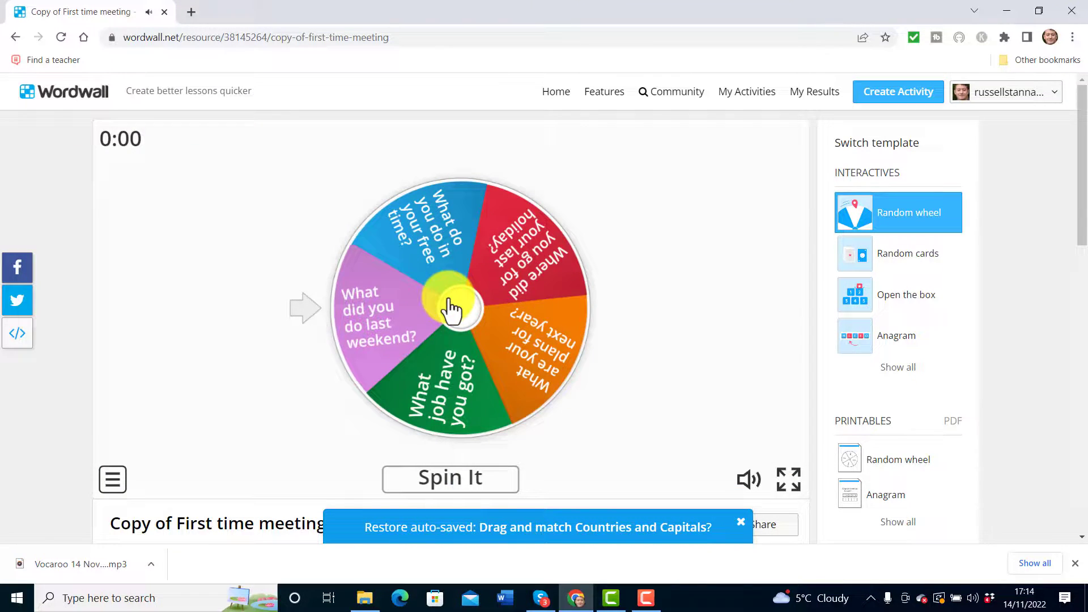
left_click(447, 485)
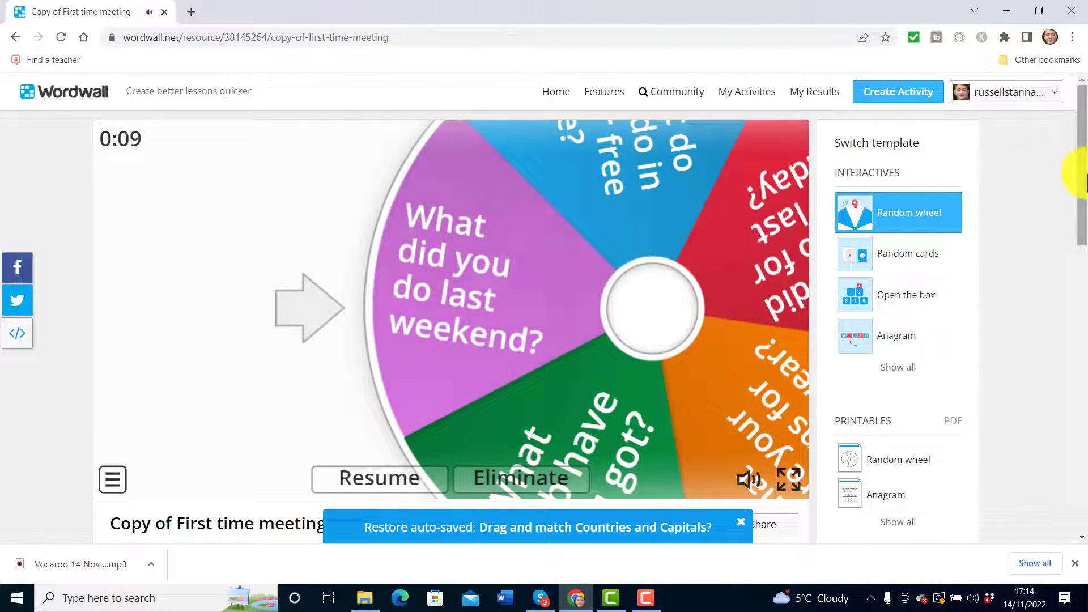
Open the random wheel's content for editing and check the sound options of the first question.
left_click_drag(1082, 199, 1082, 242)
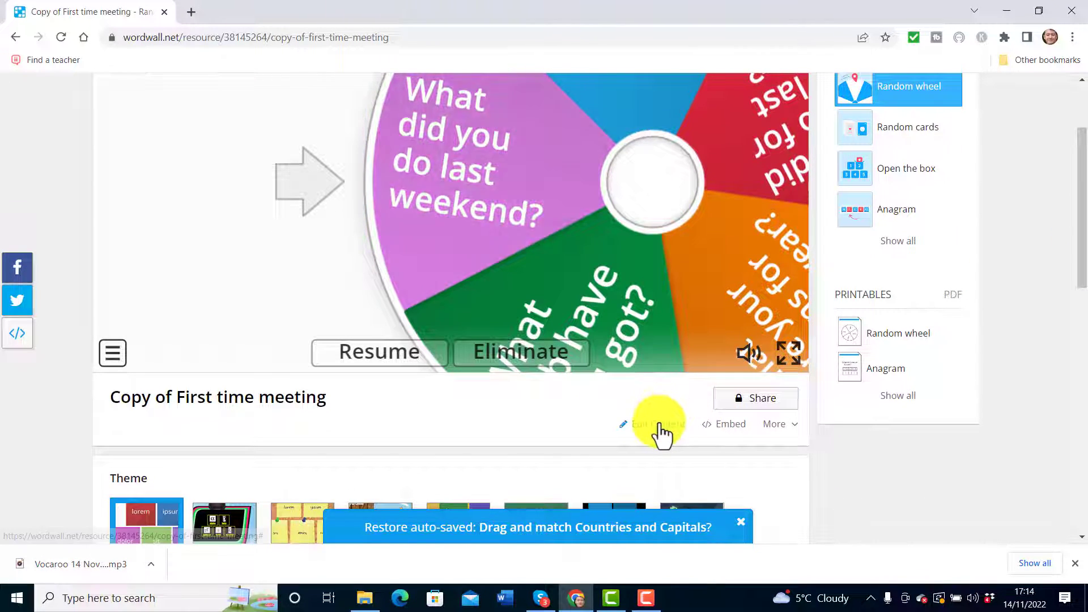
left_click(662, 425)
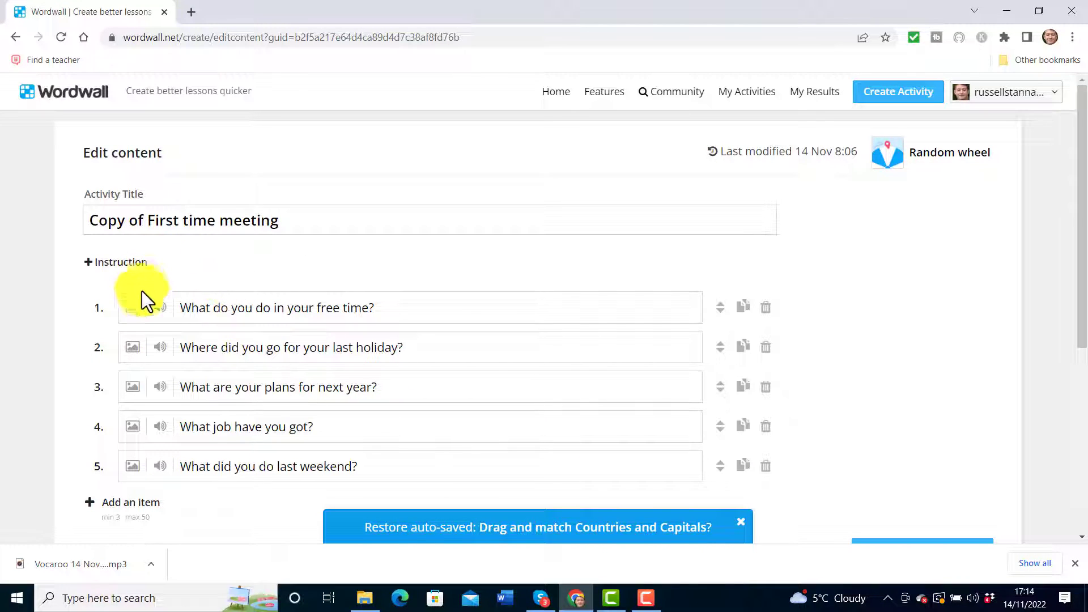
left_click(161, 309)
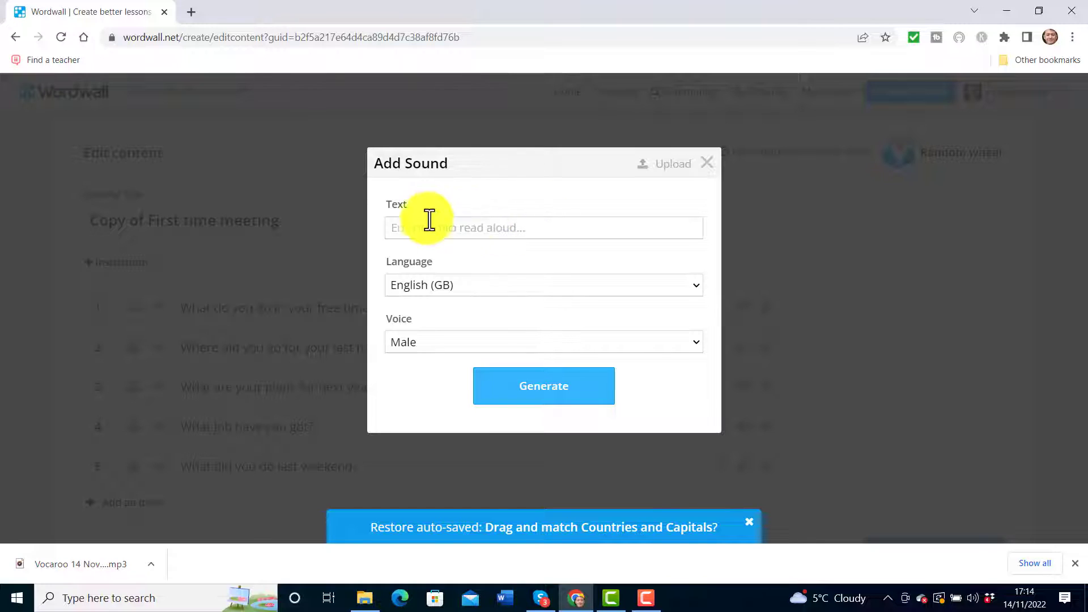
left_click(707, 164)
Copy the question "What do you do in your free time?" and generate its sound in English (GB) with the Male voice.
left_click_drag(389, 308, 179, 304)
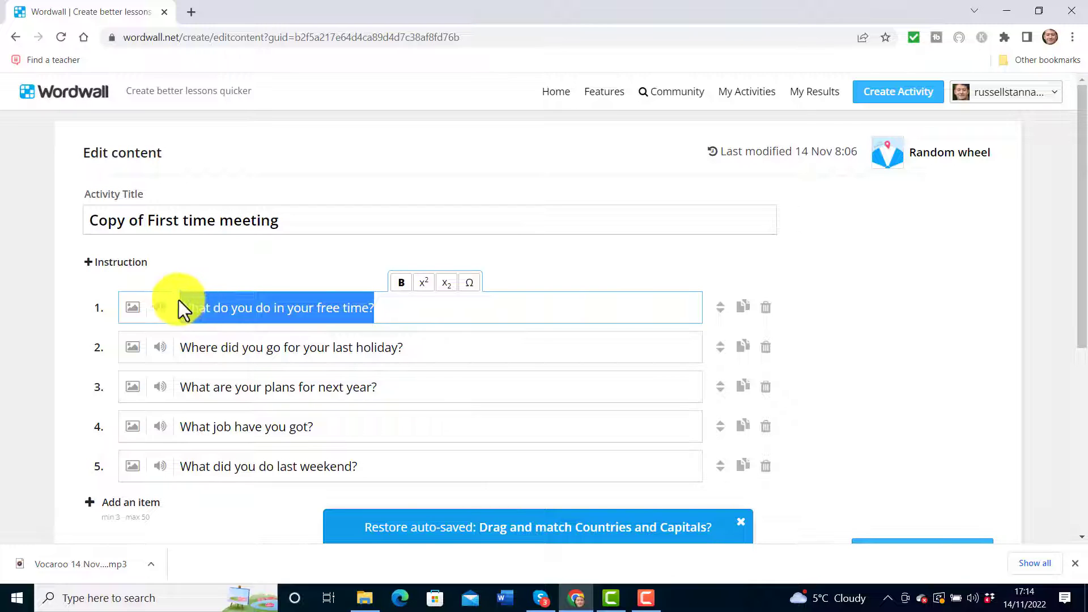
right_click(225, 299)
left_click(263, 347)
left_click(170, 310)
left_click(480, 226)
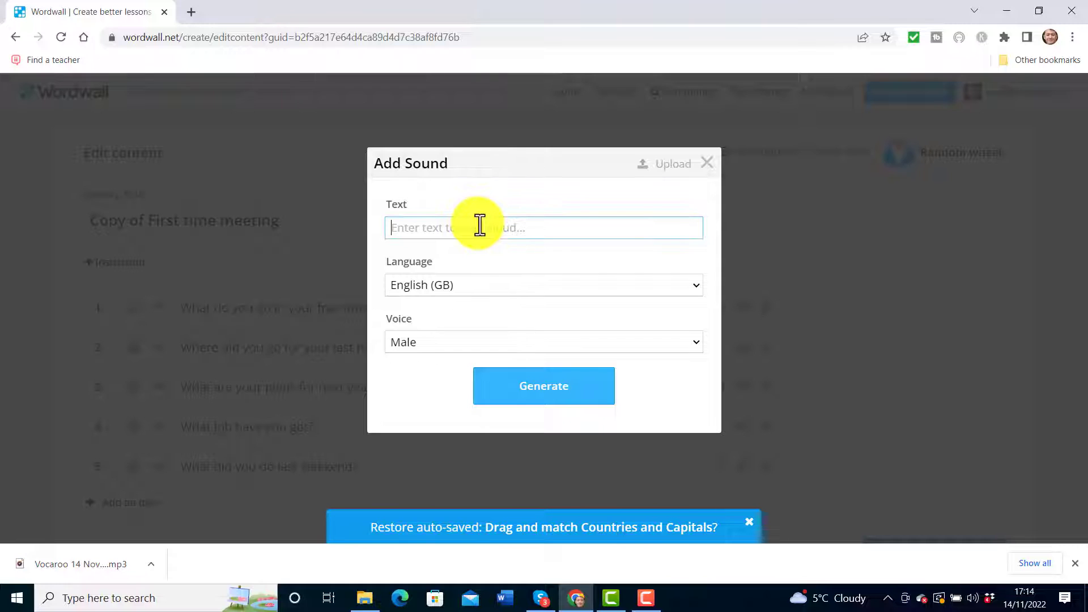
key("ctrl+v")
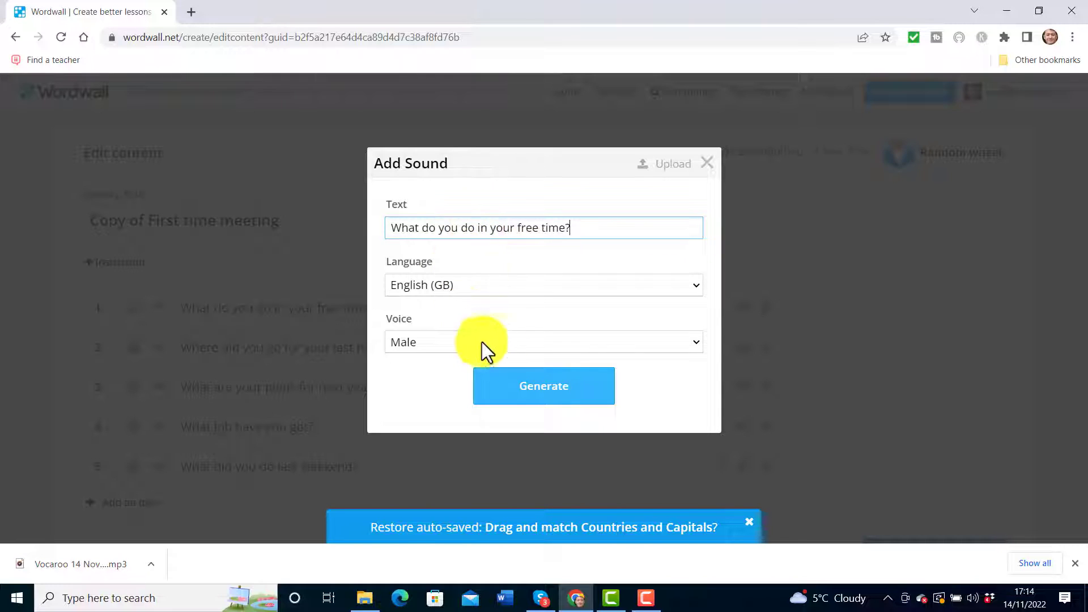
left_click(537, 399)
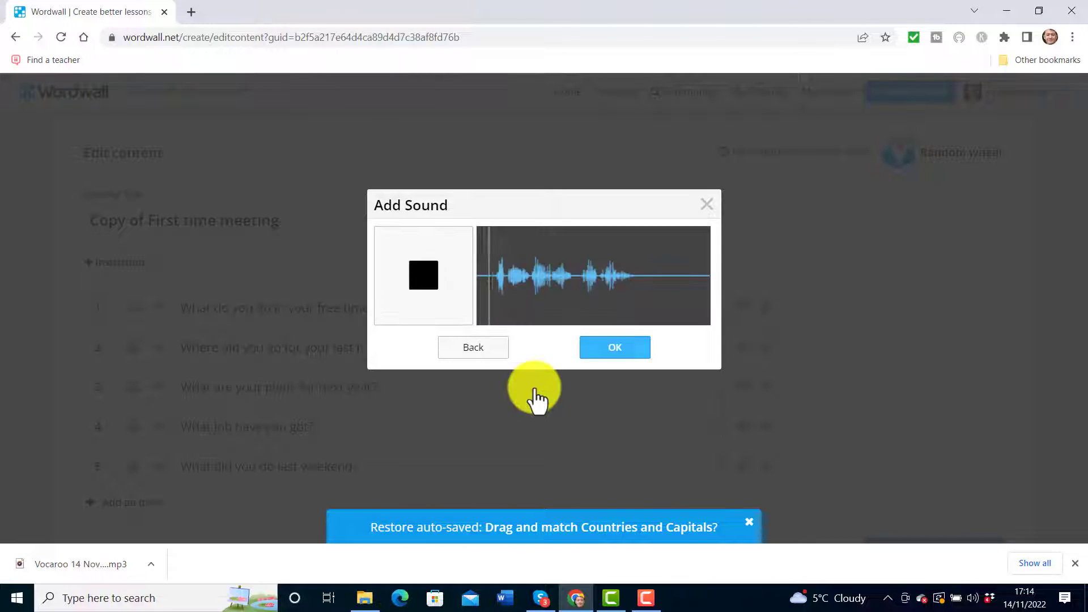
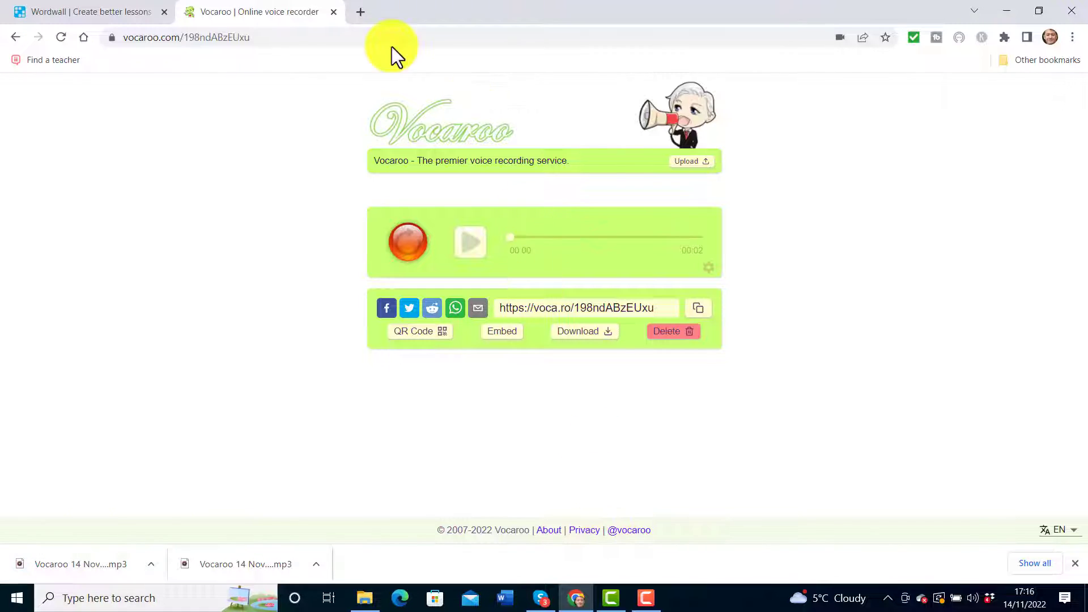
Return to Wordwall and upload the newest Vocaroo MP3 file as the sound for "Where did you go for your last holiday?".
left_click(116, 17)
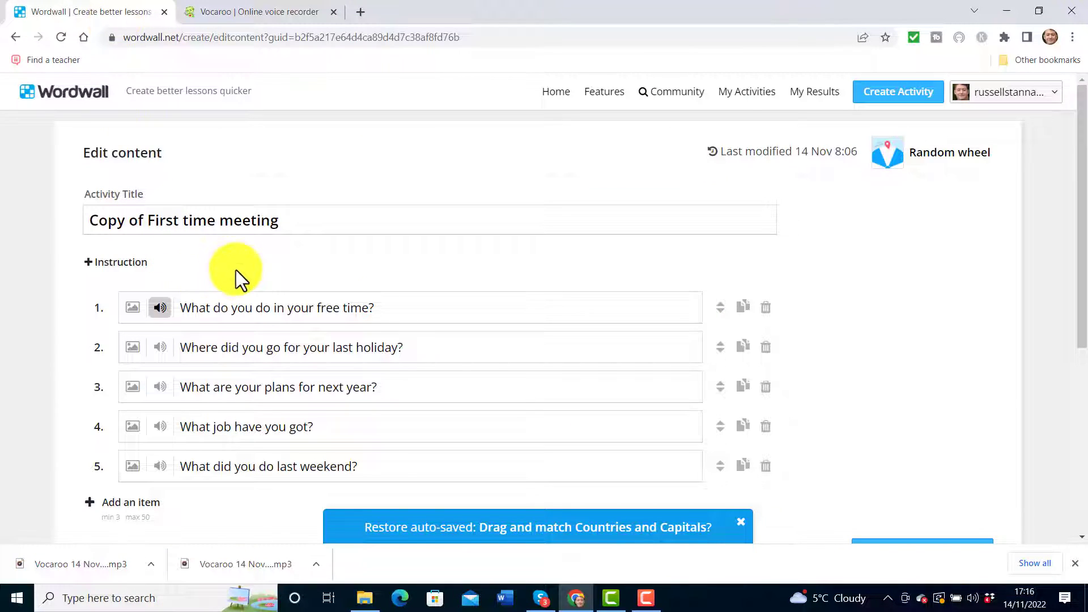
left_click(161, 347)
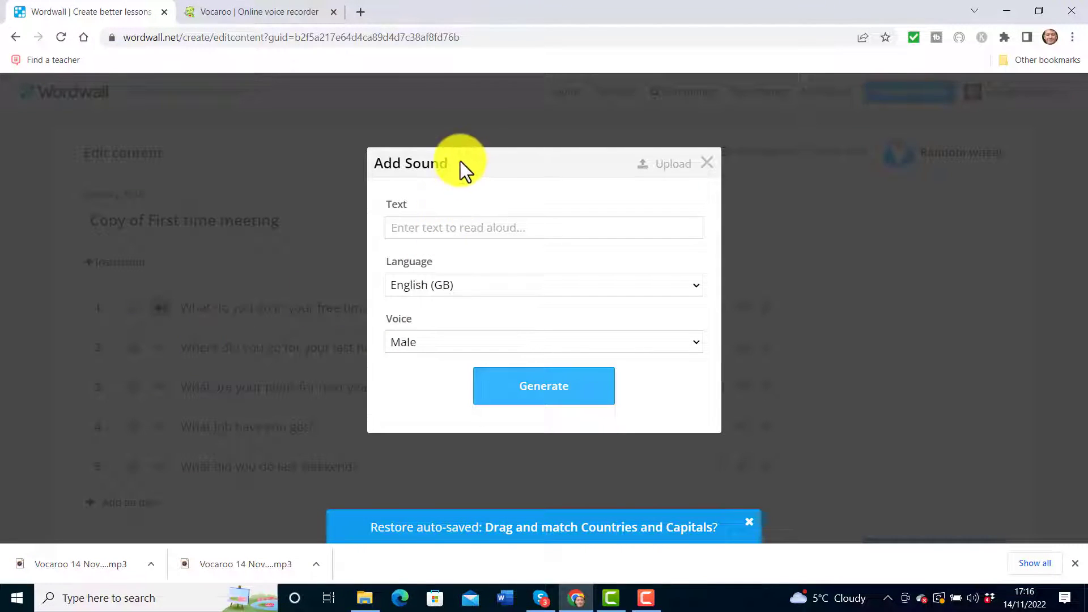
left_click(672, 168)
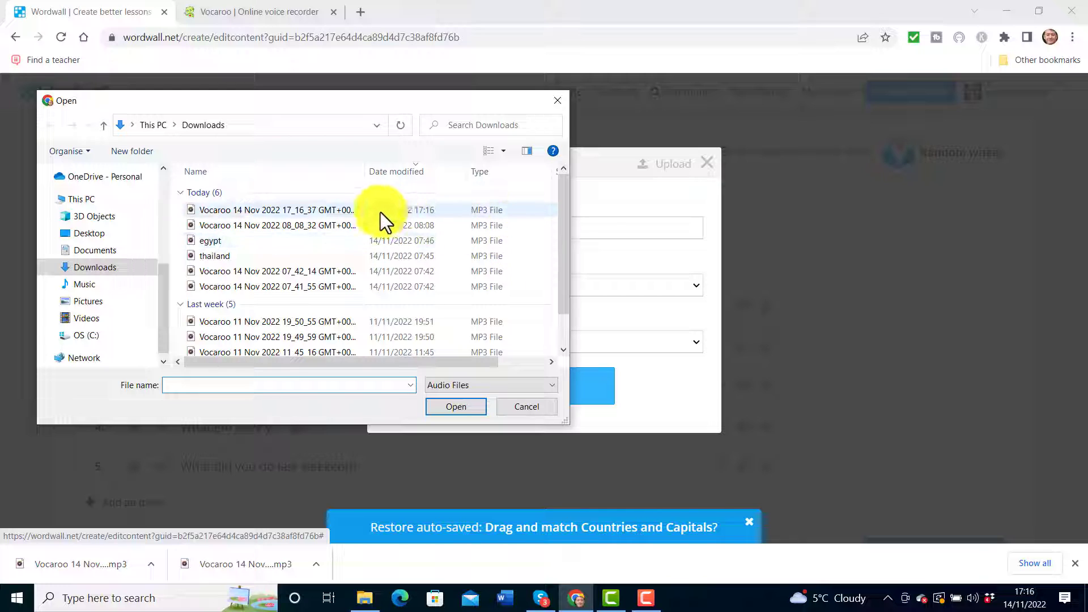
left_click(246, 210)
left_click(458, 406)
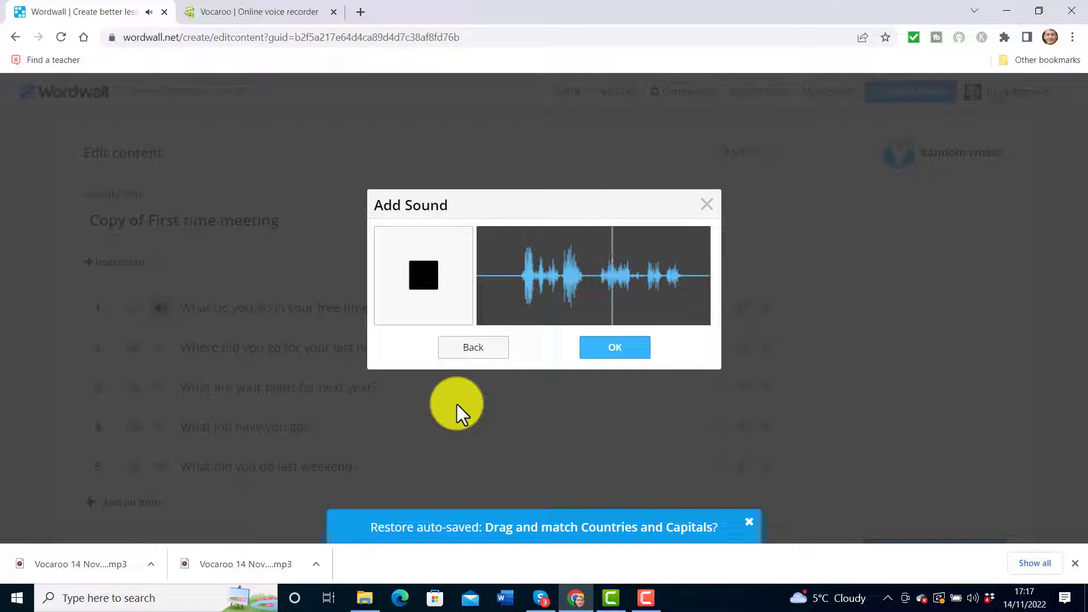
left_click(609, 348)
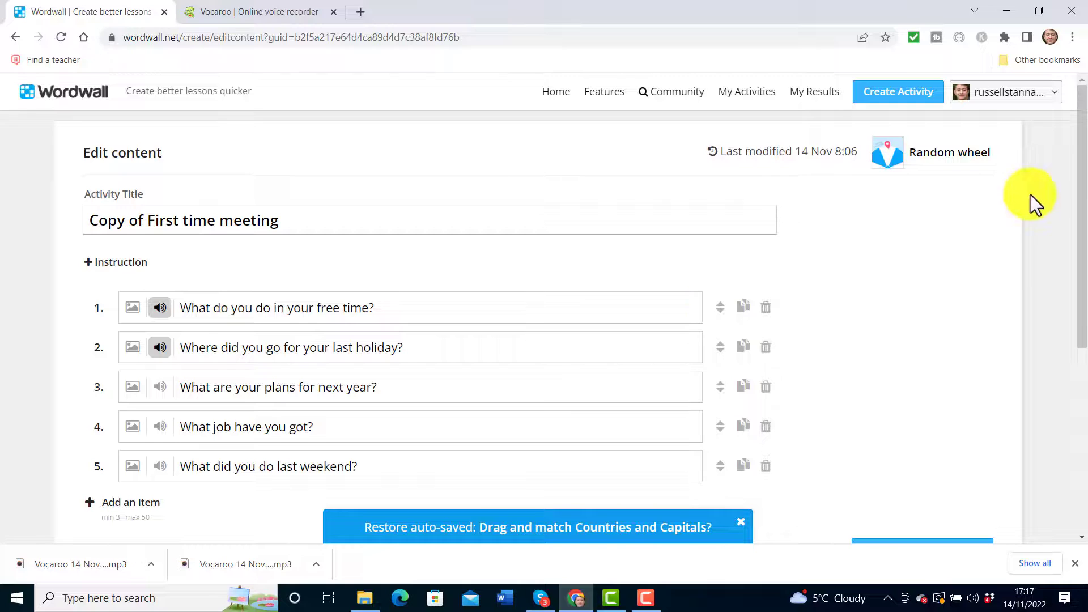
Finish editing and save the Copy of First time meeting activity.
left_click_drag(1081, 199, 1082, 308)
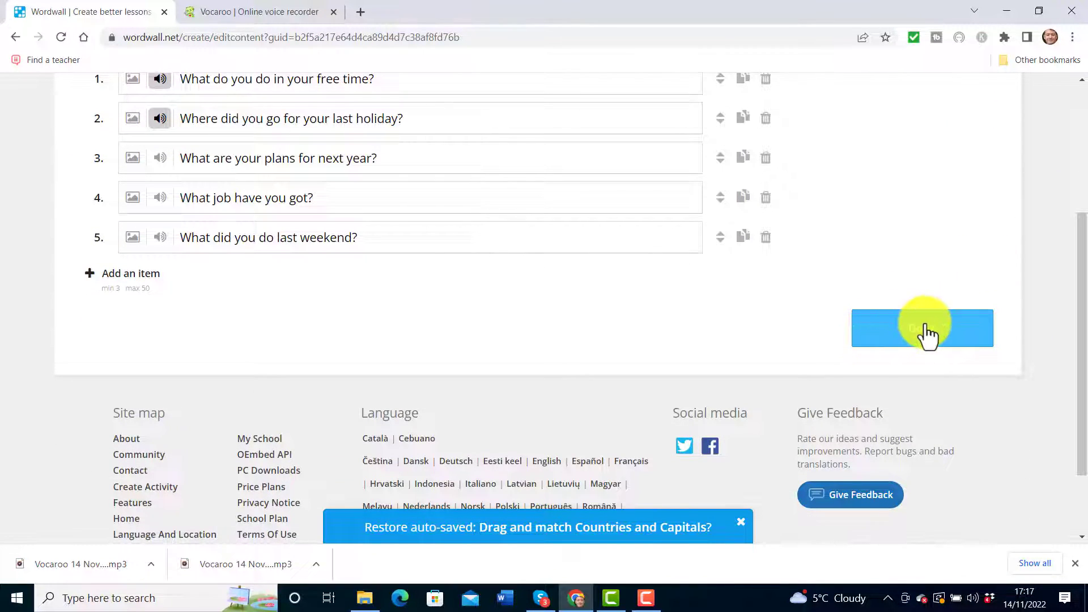
left_click(922, 335)
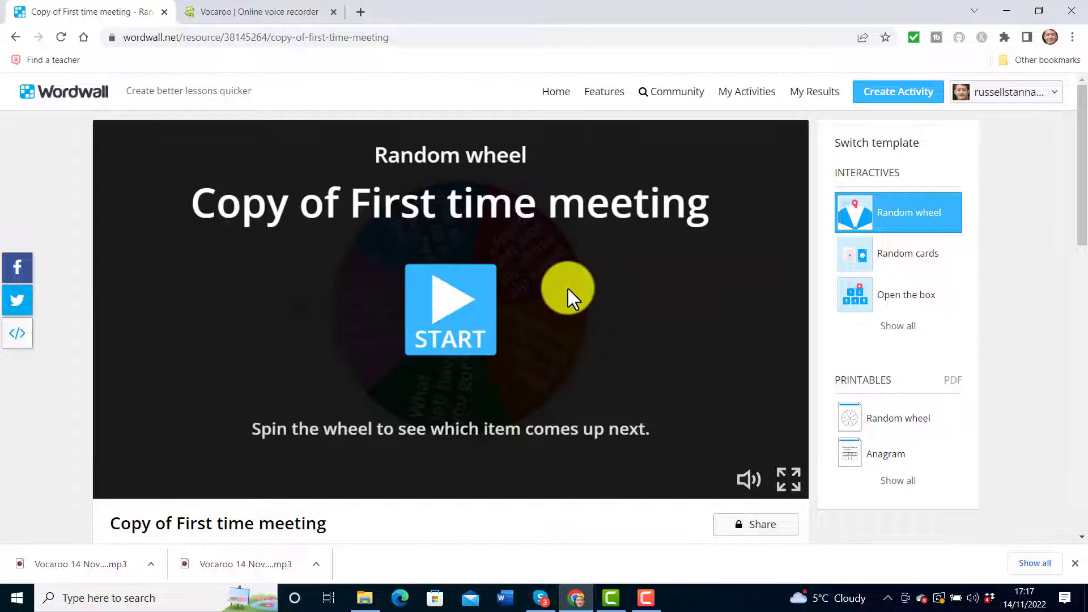
Start the Copy of First time meeting random wheel and spin it to try out the question sounds.
left_click(447, 309)
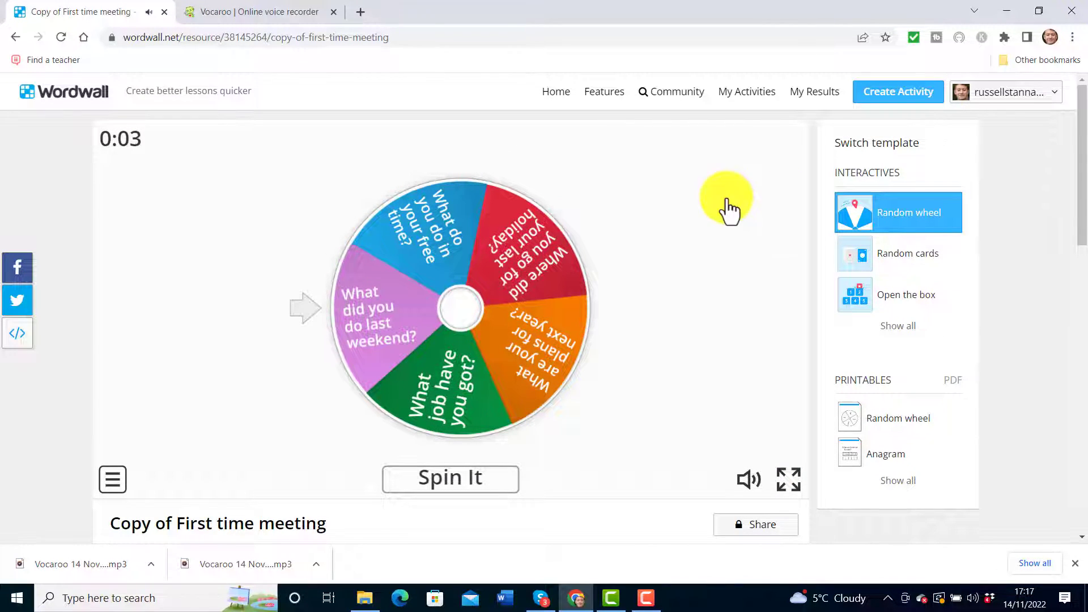
left_click(459, 485)
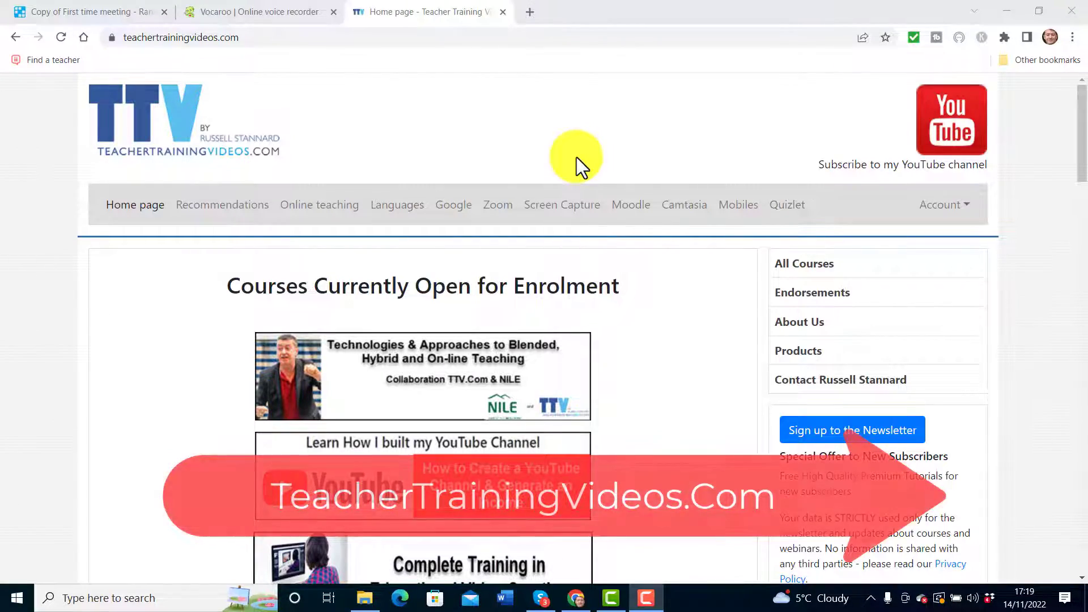
Look through the TeacherTrainingVideos home page, covering the open courses, latest videos and special sections.
left_click_drag(1083, 133, 1008, 502)
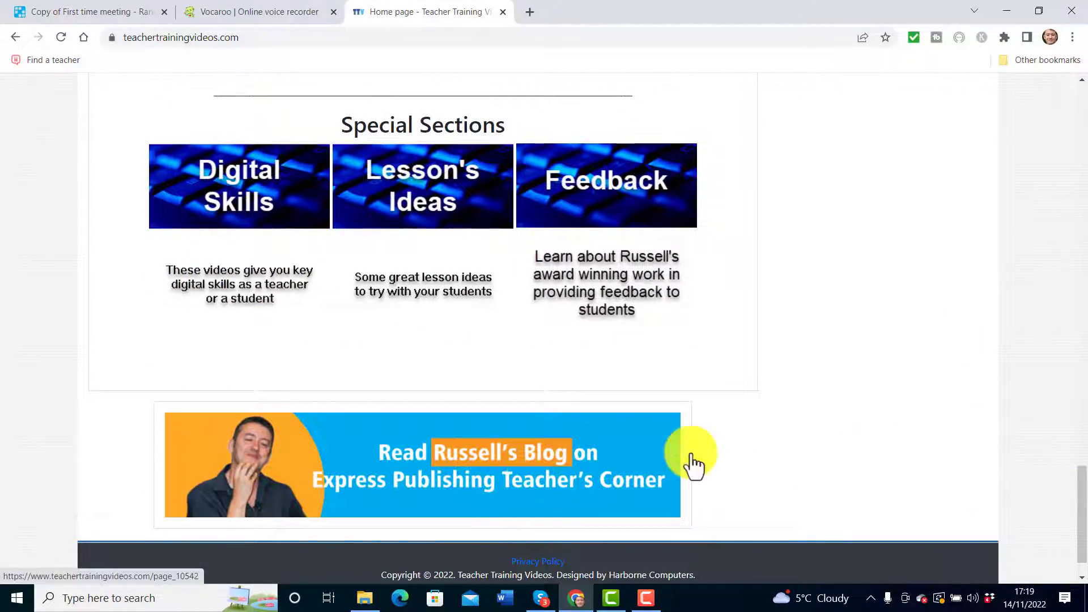
left_click_drag(1083, 486, 1081, 80)
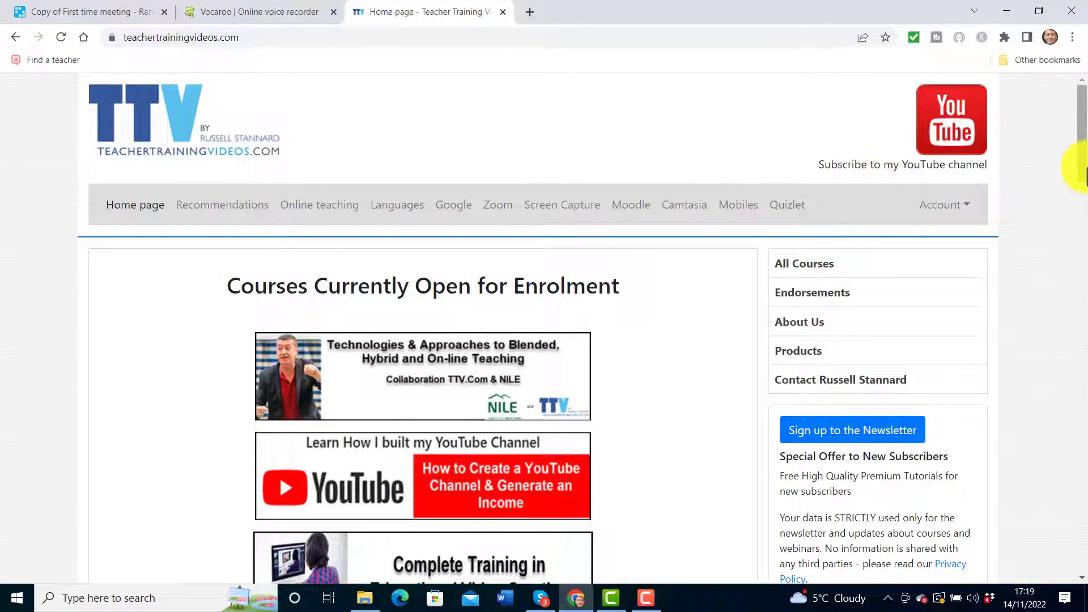
scroll(1084, 170, "down", 3)
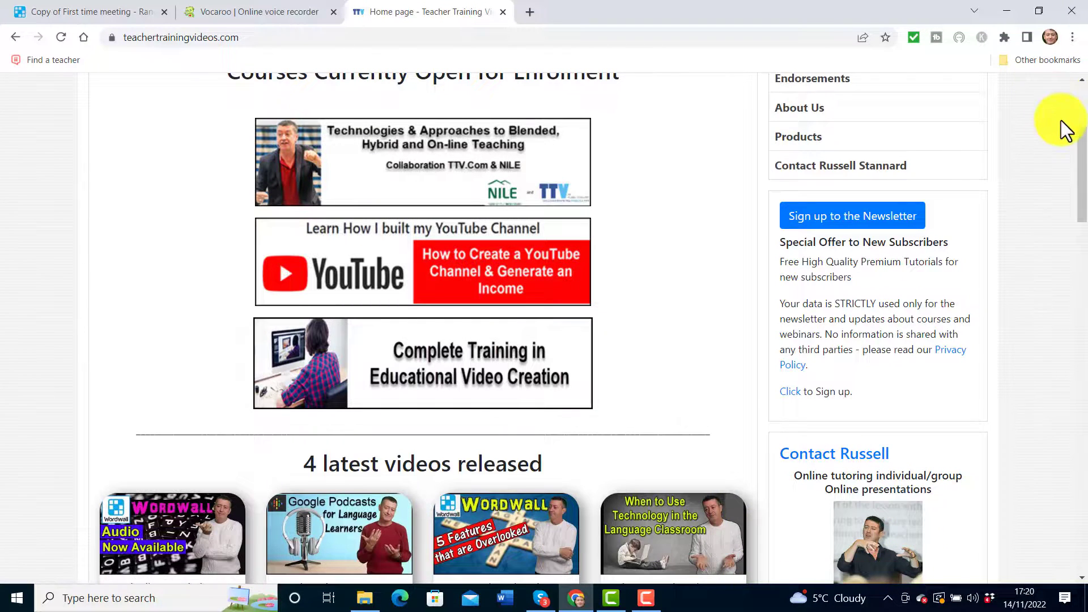
scroll(1079, 170, "up", 3)
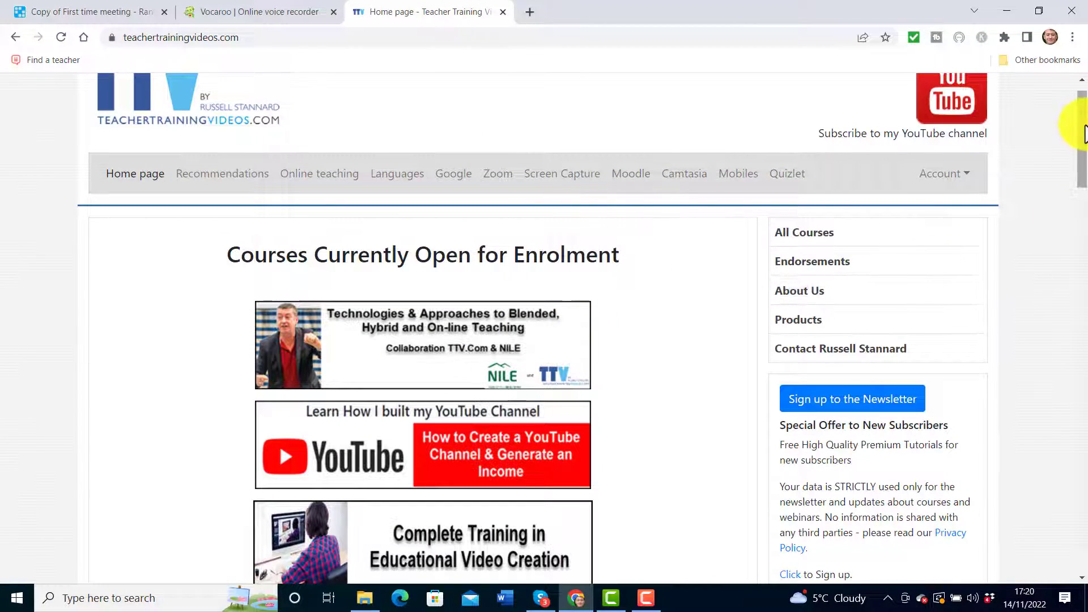
scroll(1083, 133, "down", 1)
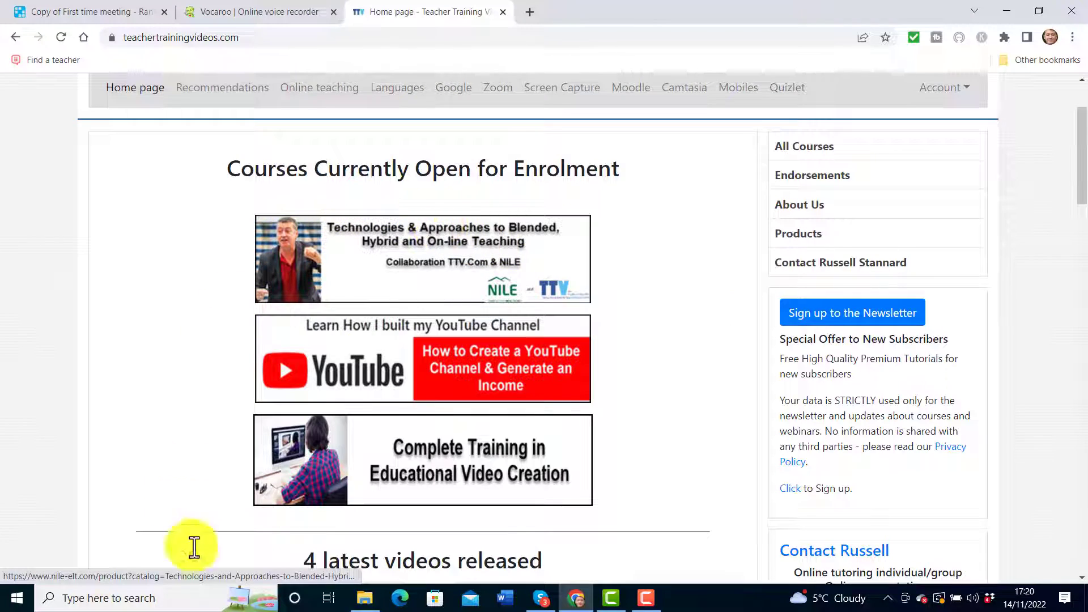